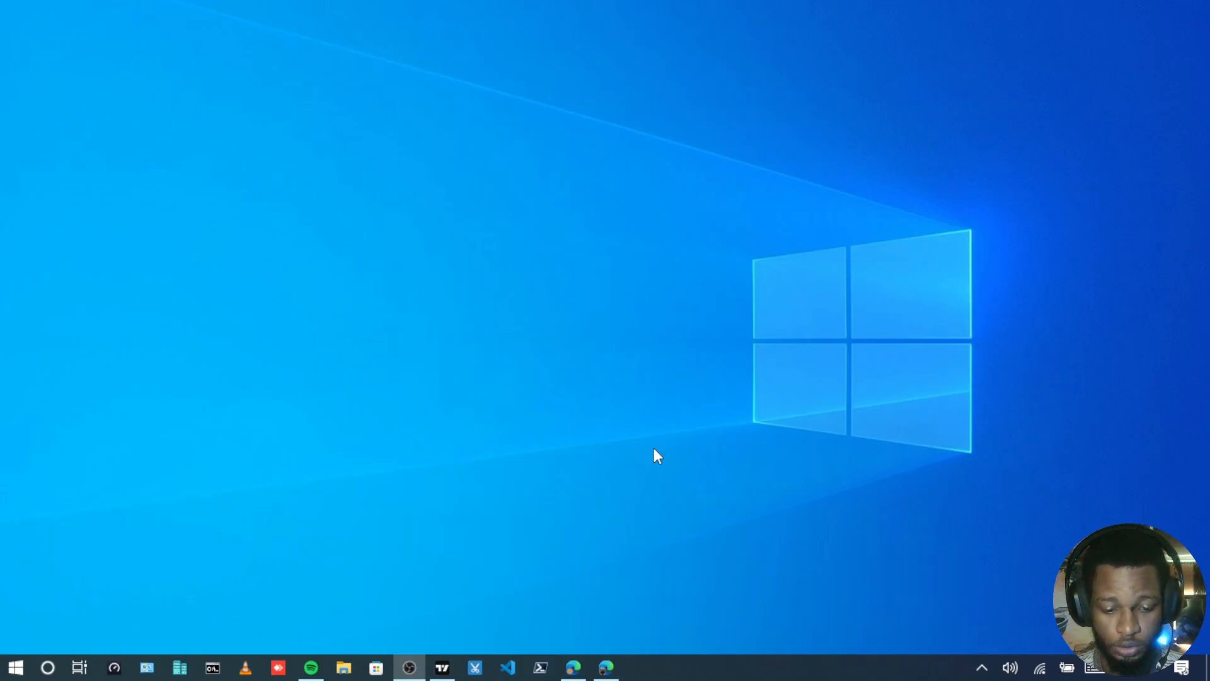
# Check the CPU virtualization status in Task Manager's performance details, and close Task Manager.
pyautogui.press('super')
pyautogui.write('tas')
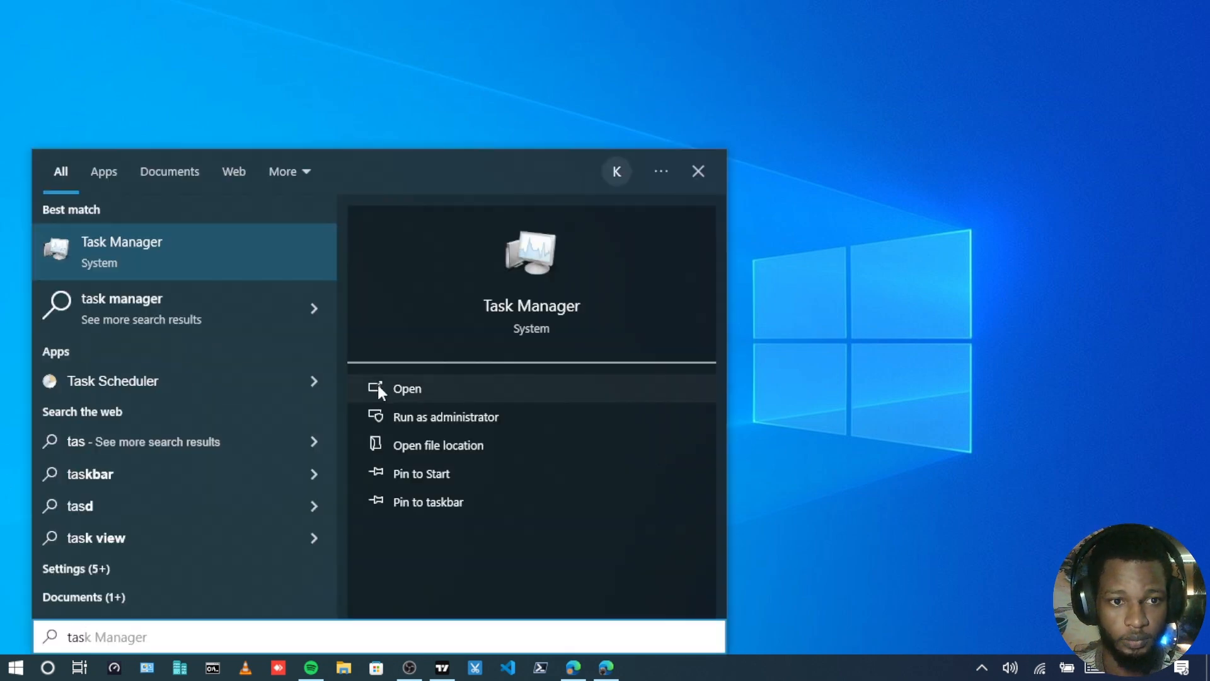
pyautogui.click(166, 268)
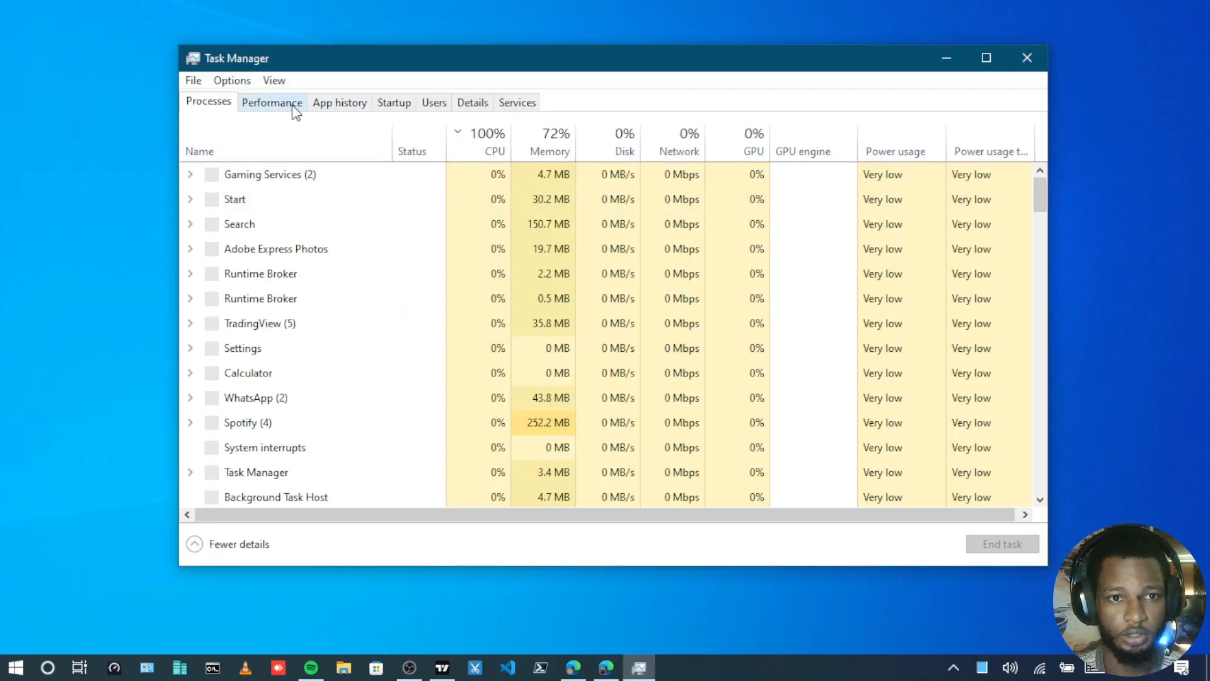
pyautogui.click(302, 108)
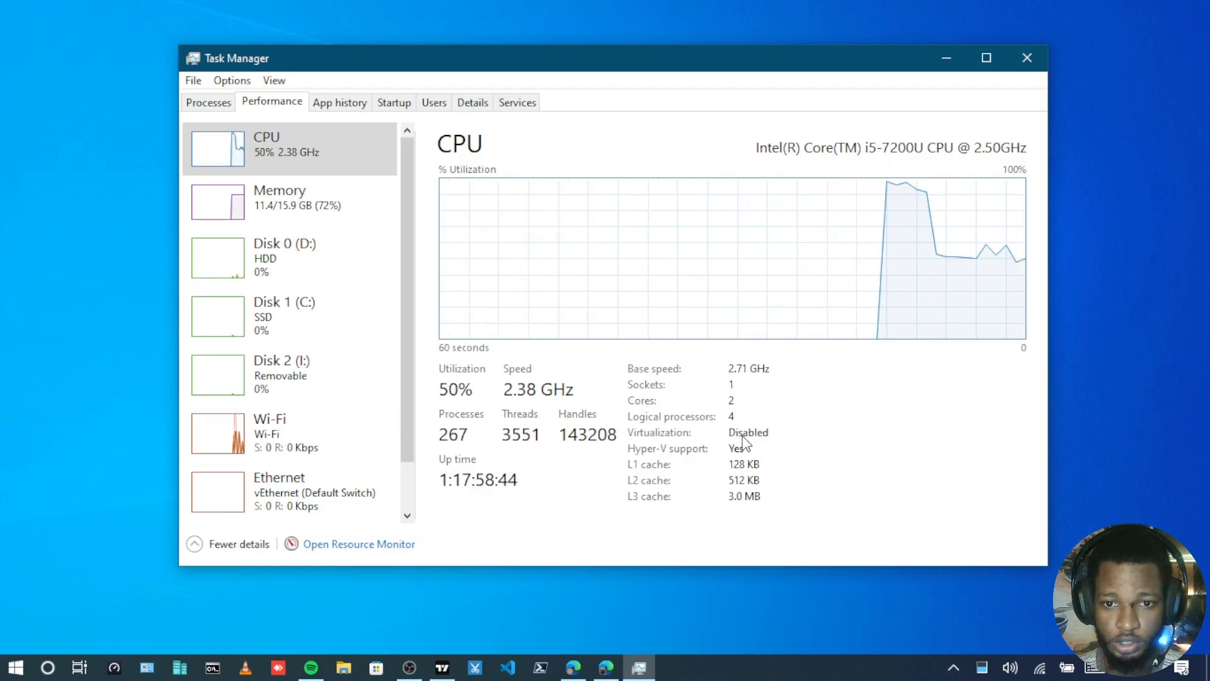
pyautogui.click(1022, 68)
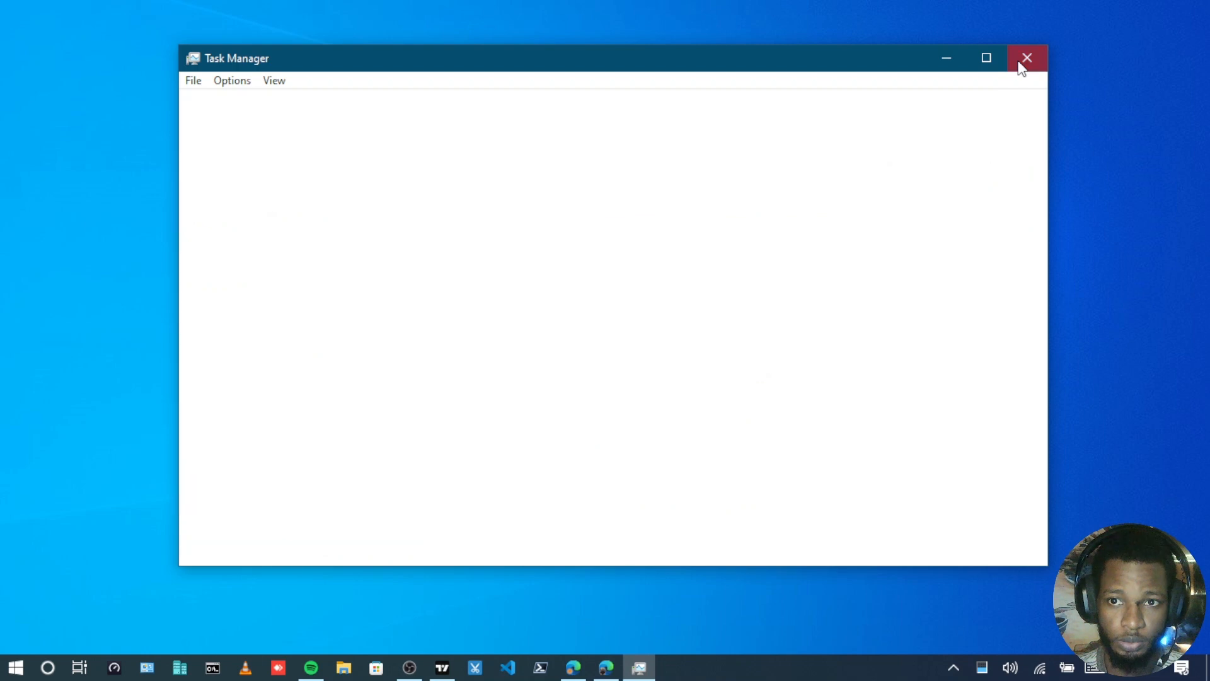
# Check the Hyper-V entry and its subcomponents in Windows Features, and close the dialog without changing anything.
pyautogui.press('super')
pyautogui.write('fe')
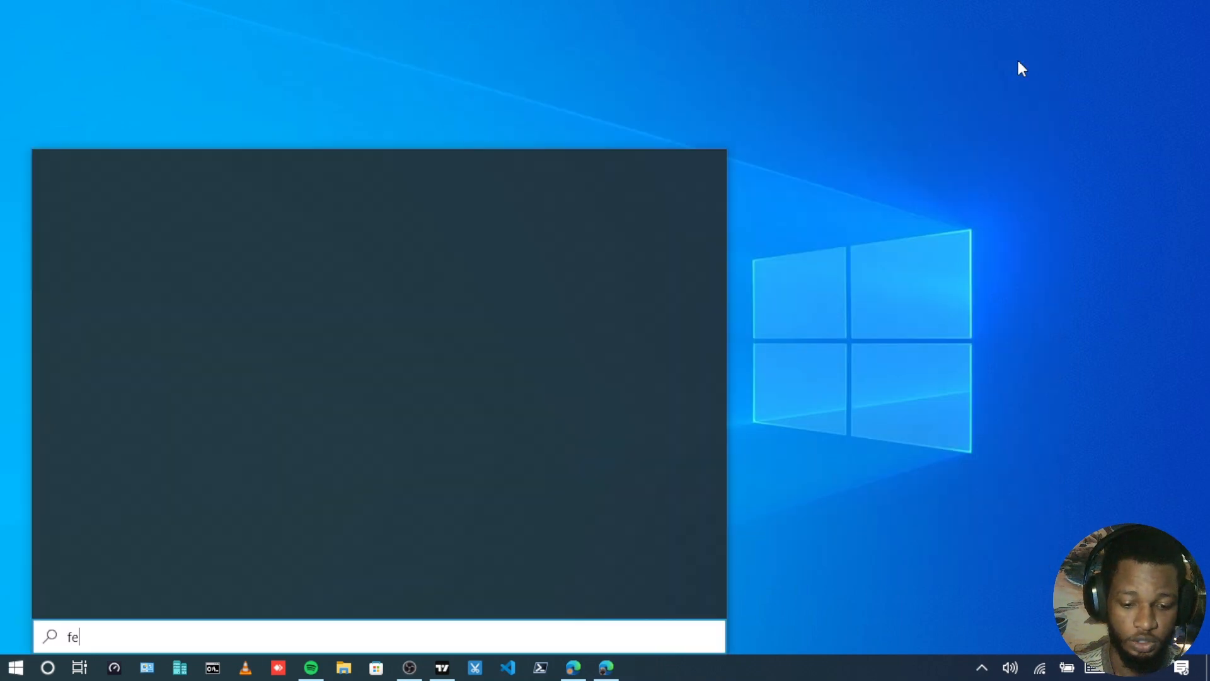
pyautogui.write('ature')
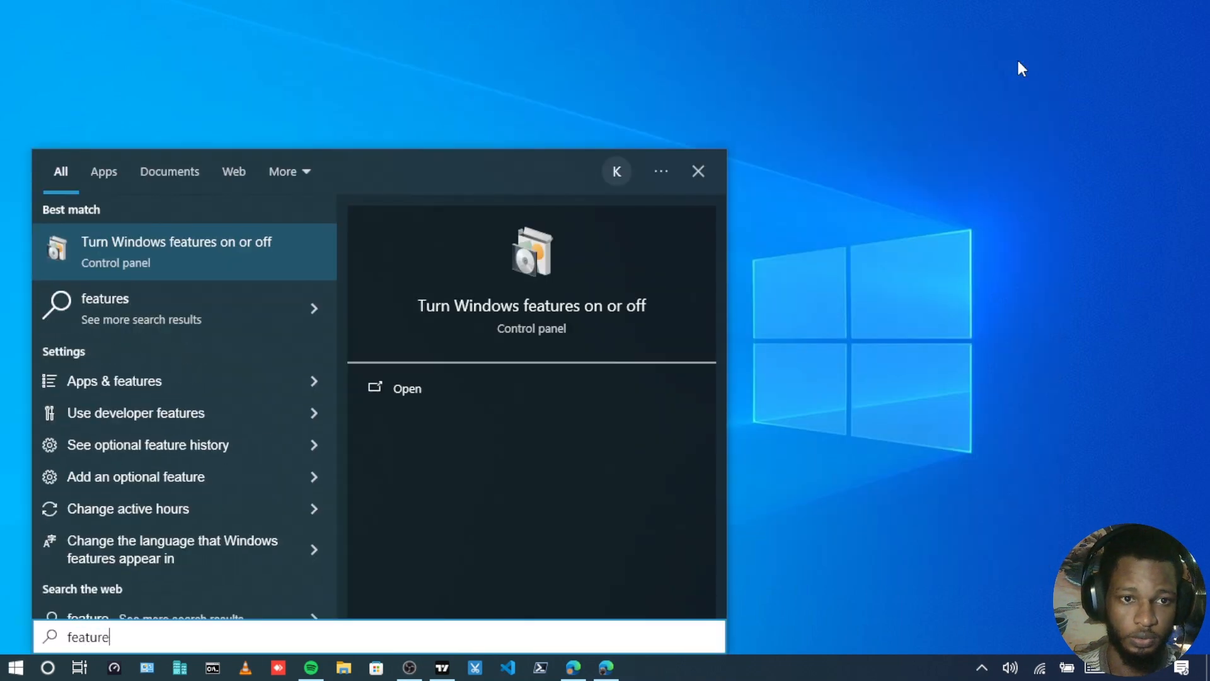
pyautogui.click(235, 261)
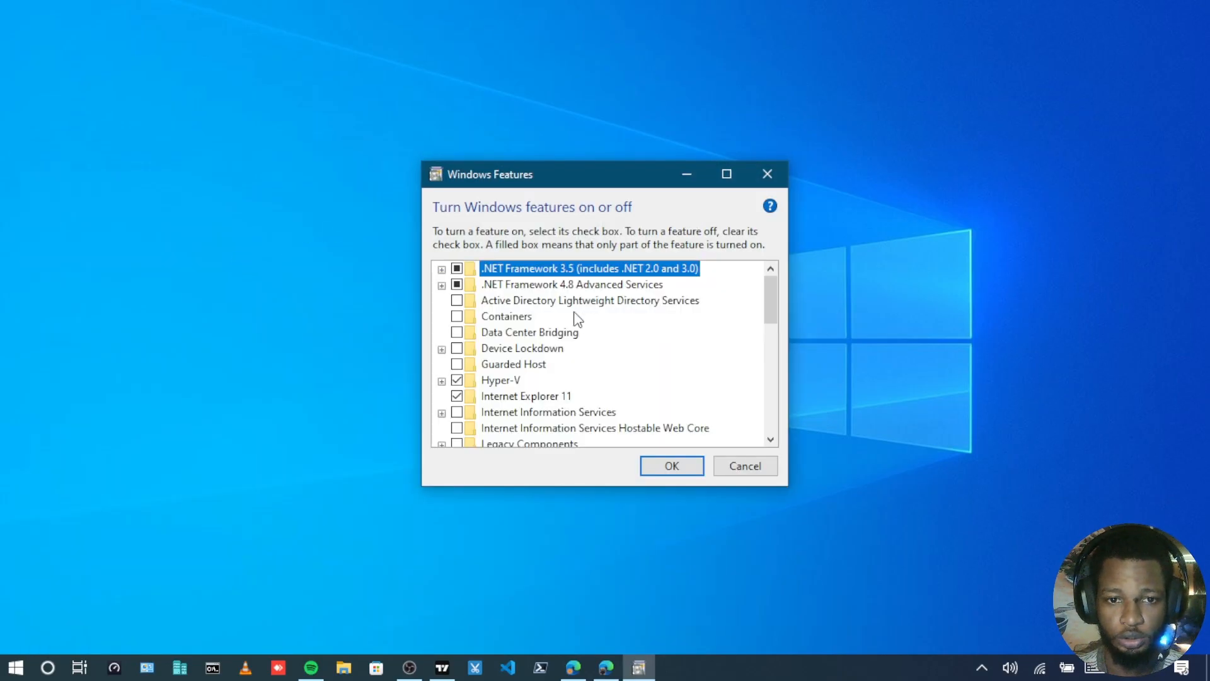
pyautogui.click(458, 380)
pyautogui.click(442, 381)
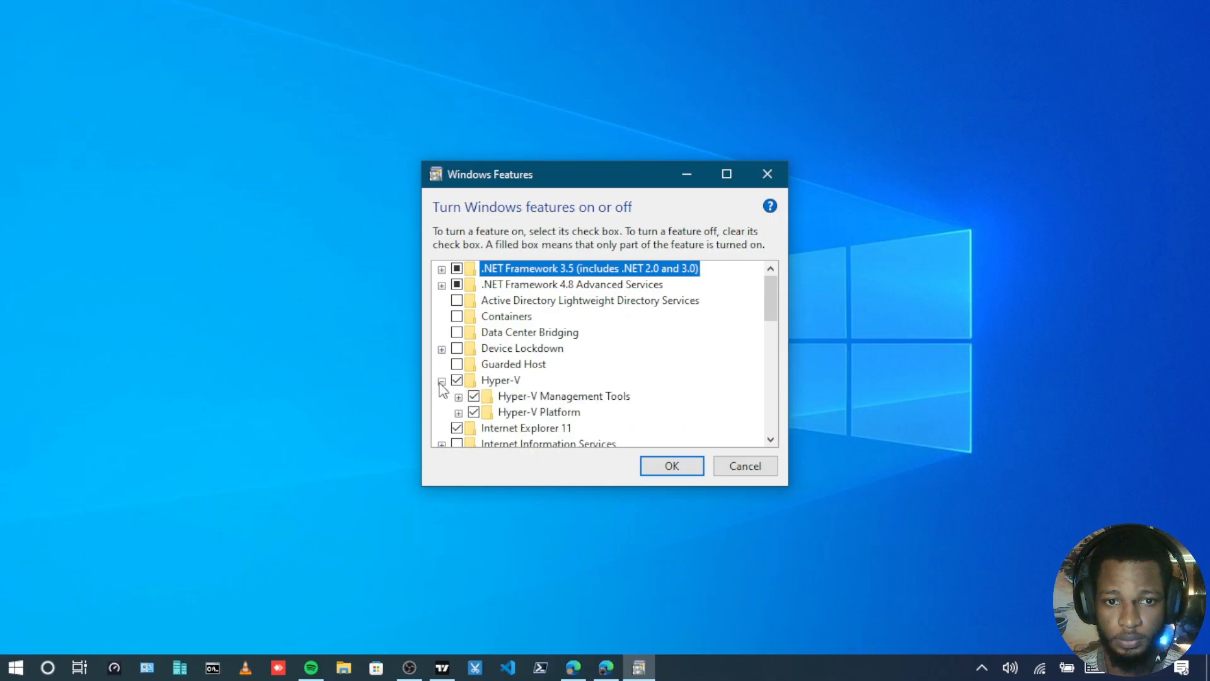
pyautogui.click(442, 382)
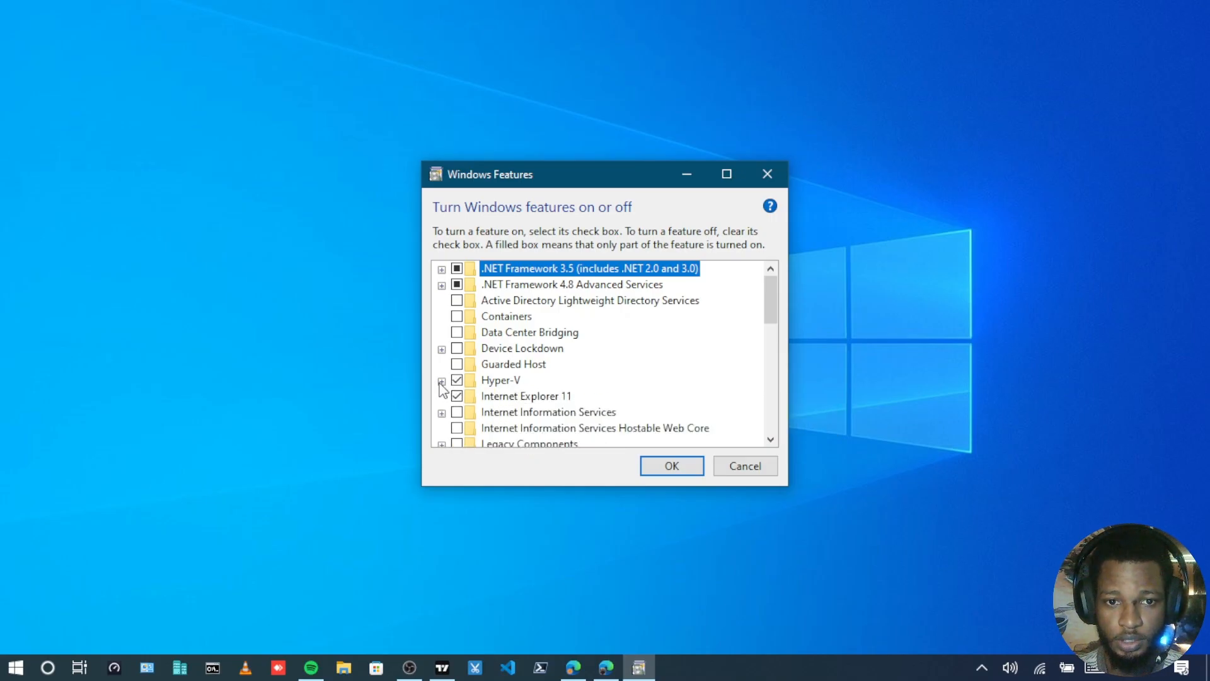
pyautogui.click(764, 469)
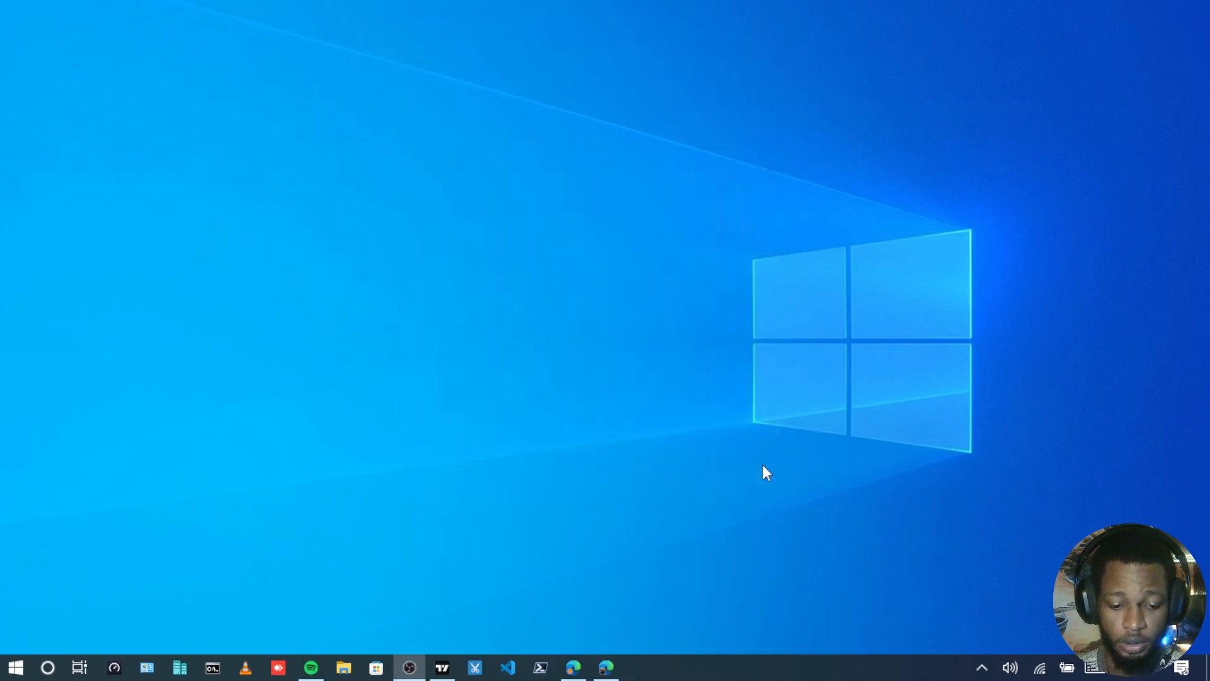
# Open the properties of This PC, review the RAM, processor and storage specifications, and close both windows.
pyautogui.press('super')
pyautogui.press('super')
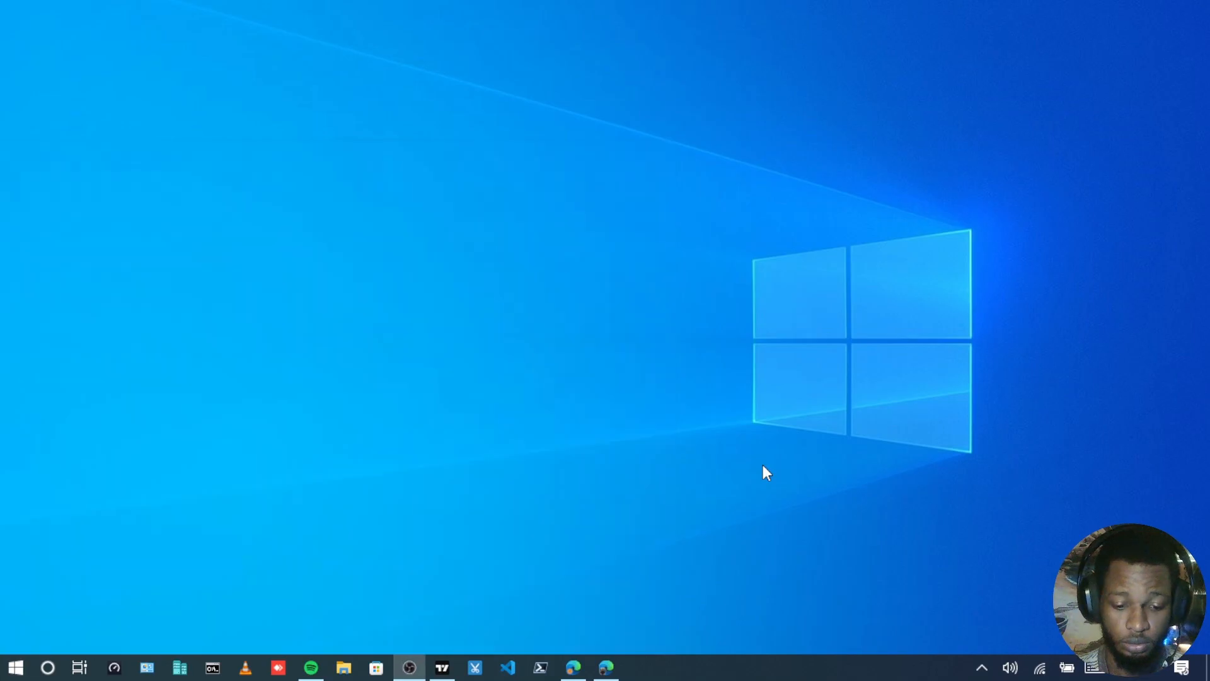
pyautogui.press('super+e')
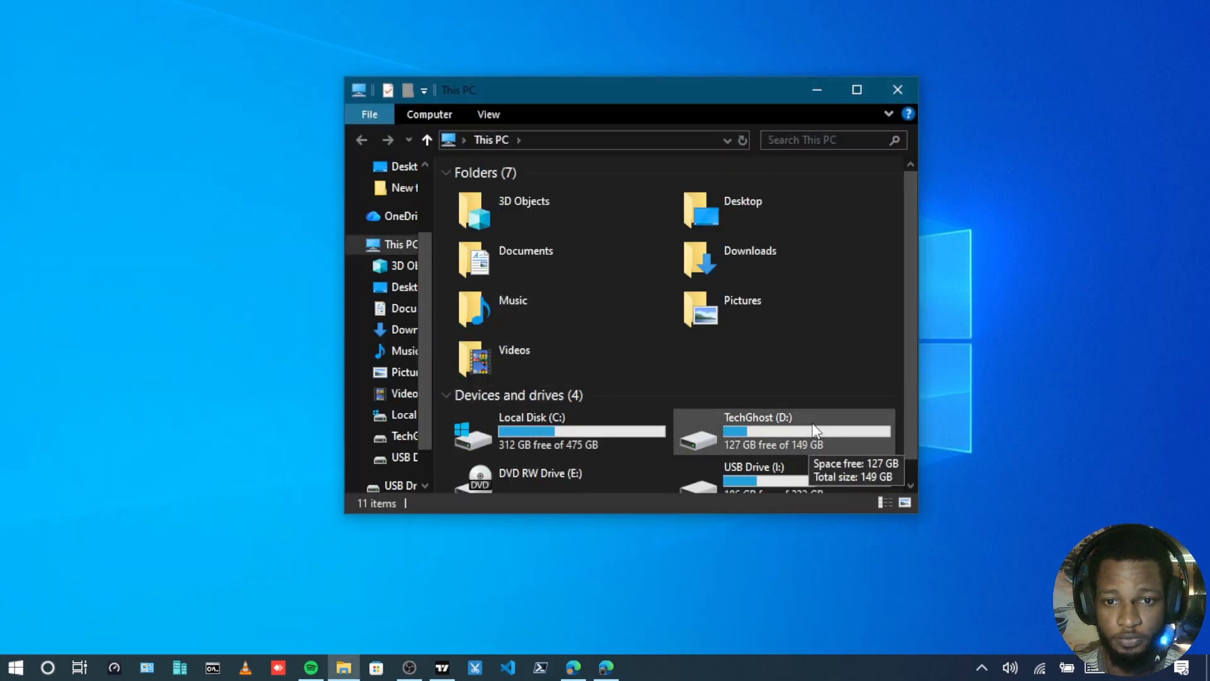
pyautogui.rightClick(390, 254)
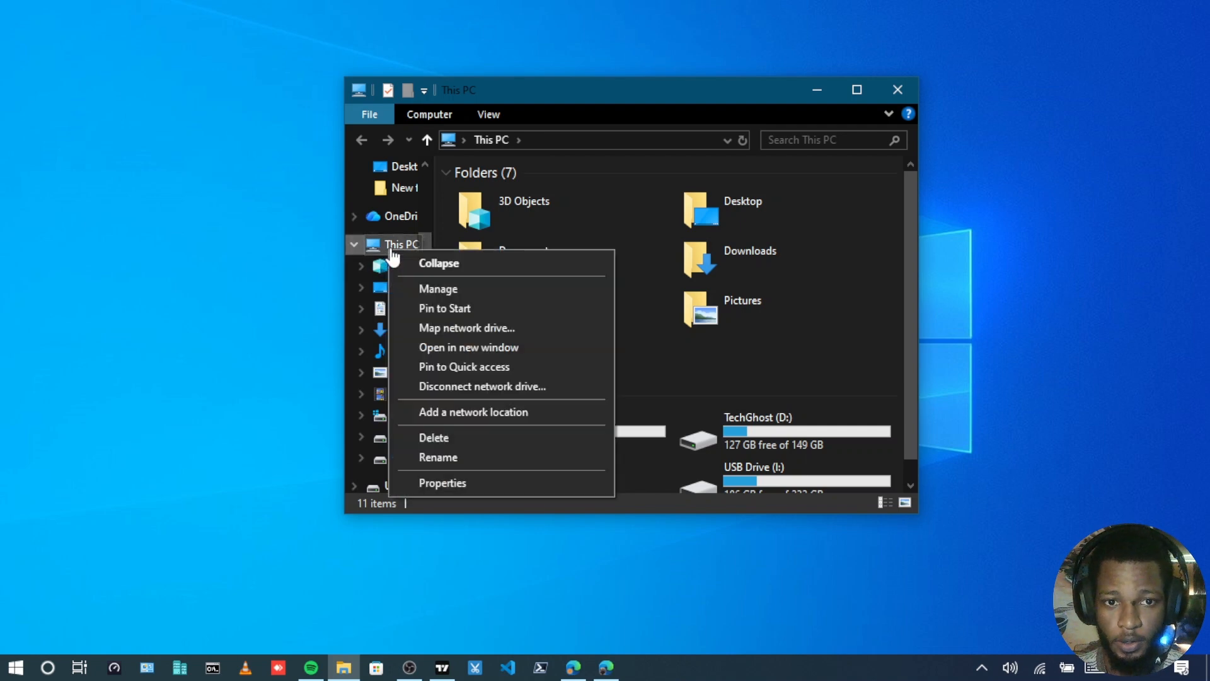
pyautogui.click(472, 483)
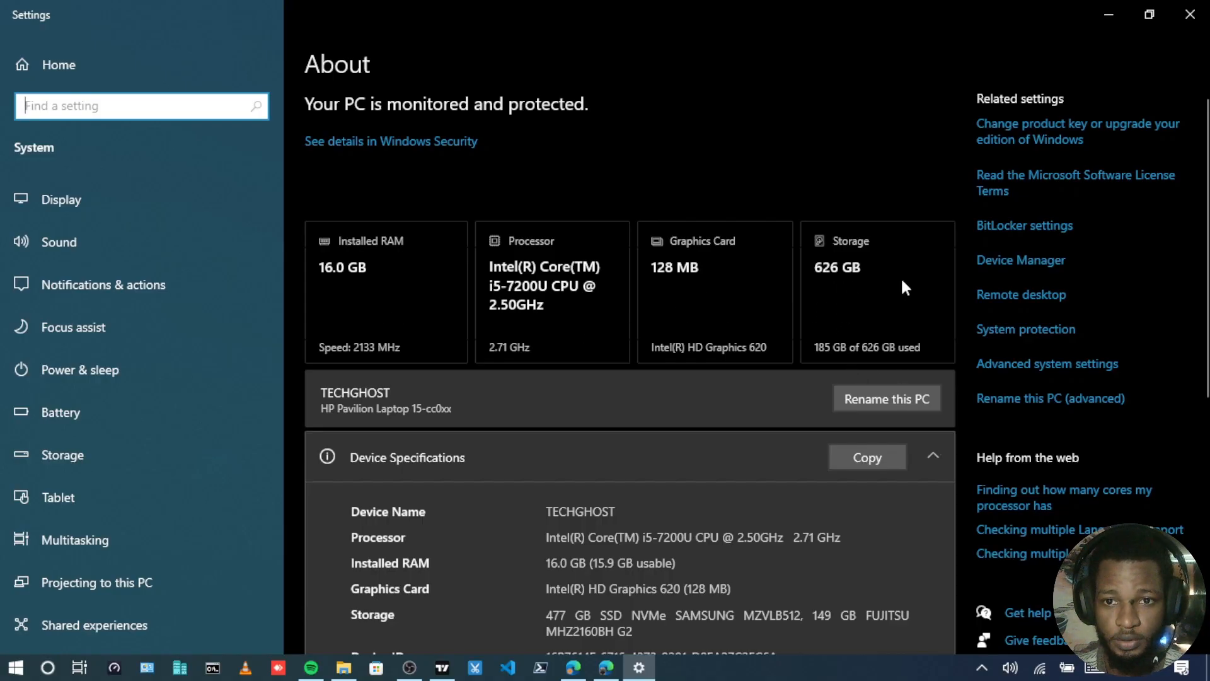
pyautogui.scroll(-5, 905, 287)
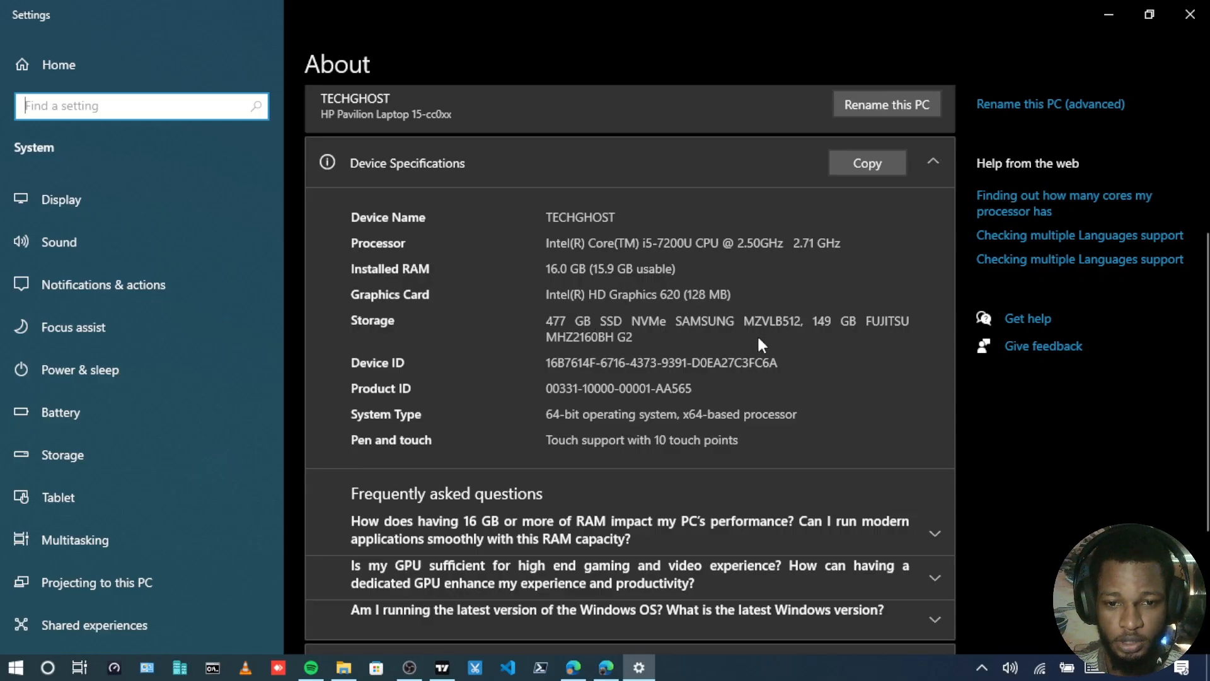
pyautogui.scroll(-2, 758, 334)
pyautogui.scroll(5, 757, 334)
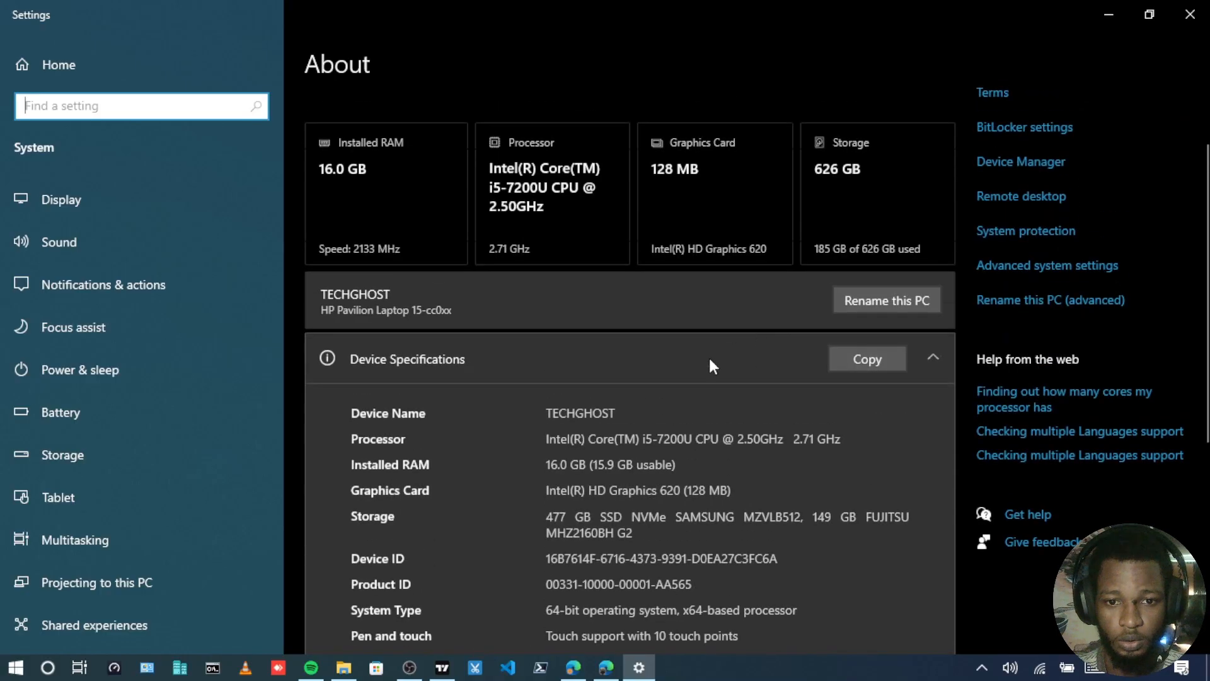
pyautogui.scroll(-2, 708, 365)
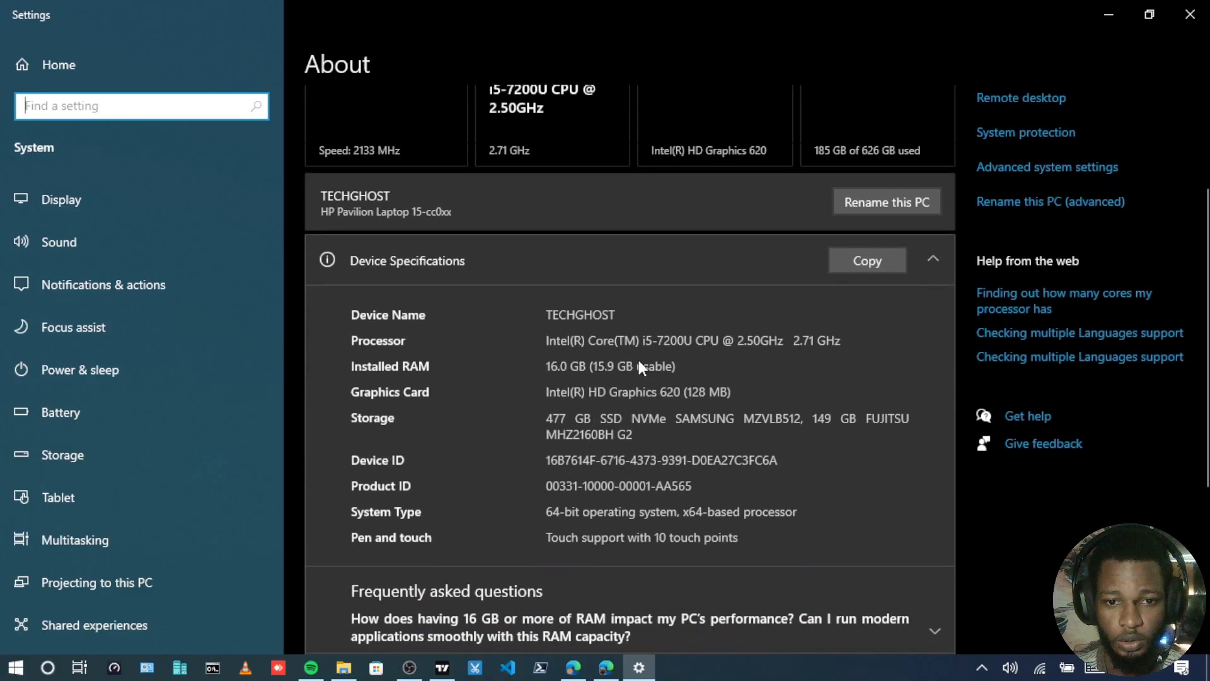
pyautogui.click(1175, 13)
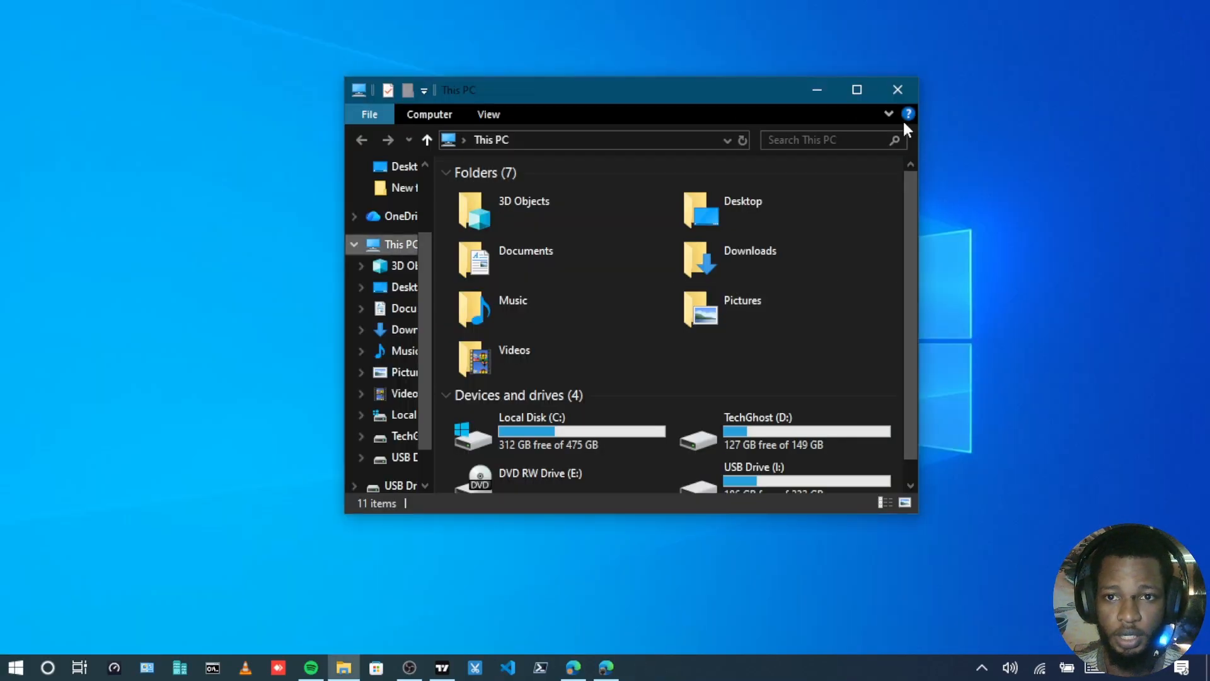
pyautogui.click(883, 89)
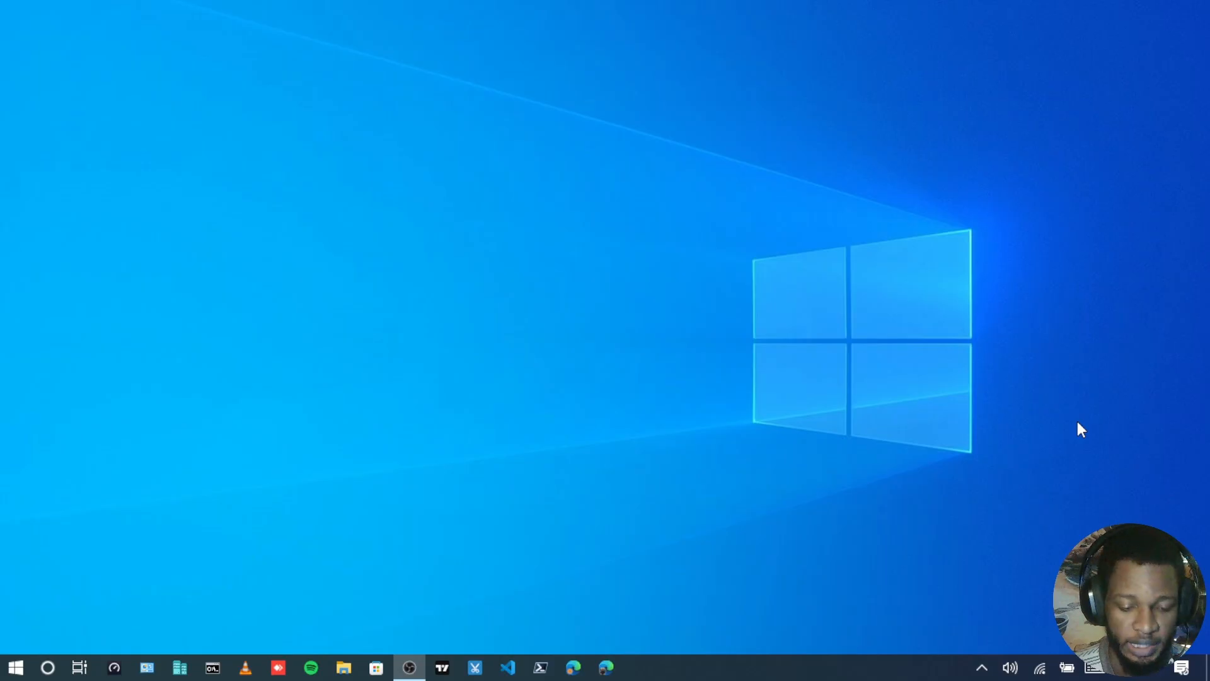
# Reopen Task Manager, check the CPU virtualization status again, and close it.
pyautogui.press('super')
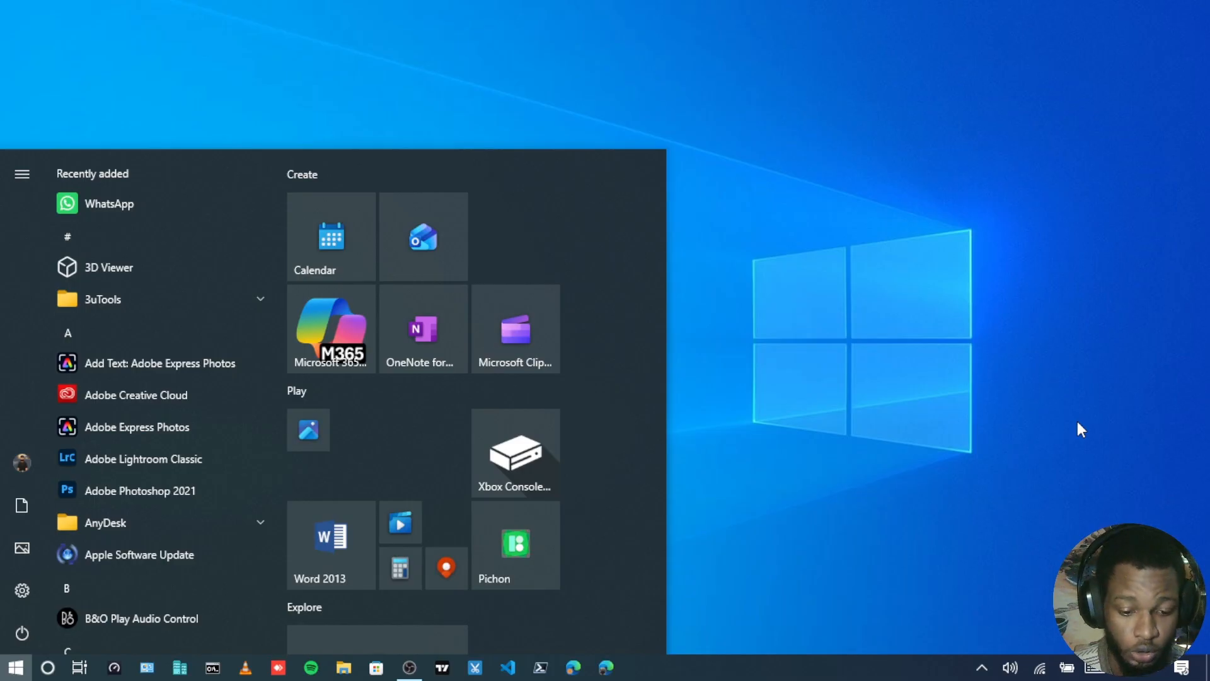
pyautogui.press('super')
pyautogui.press('super')
pyautogui.write('tak')
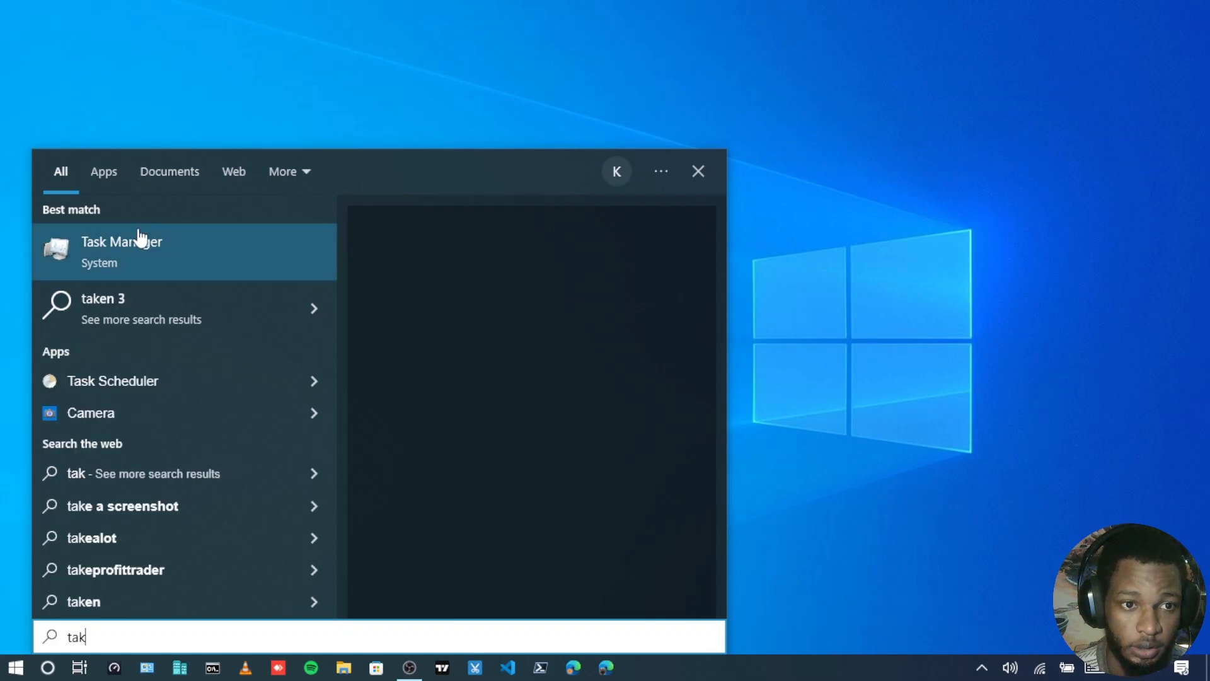
pyautogui.click(140, 258)
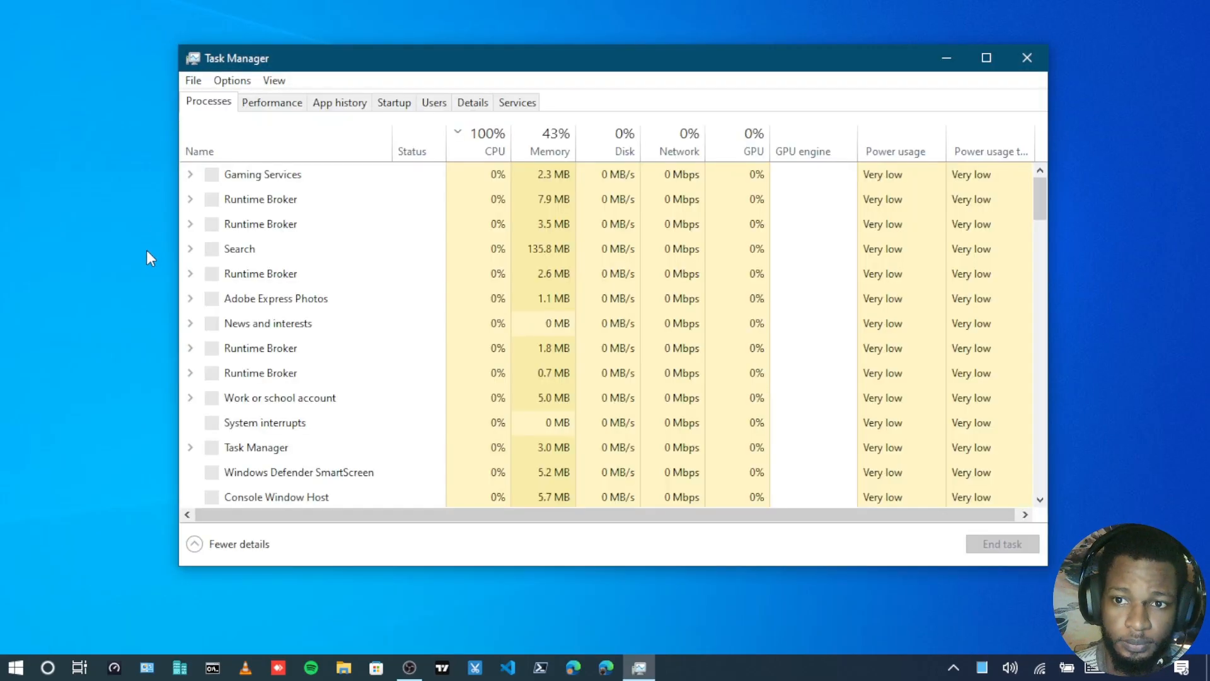
pyautogui.click(290, 107)
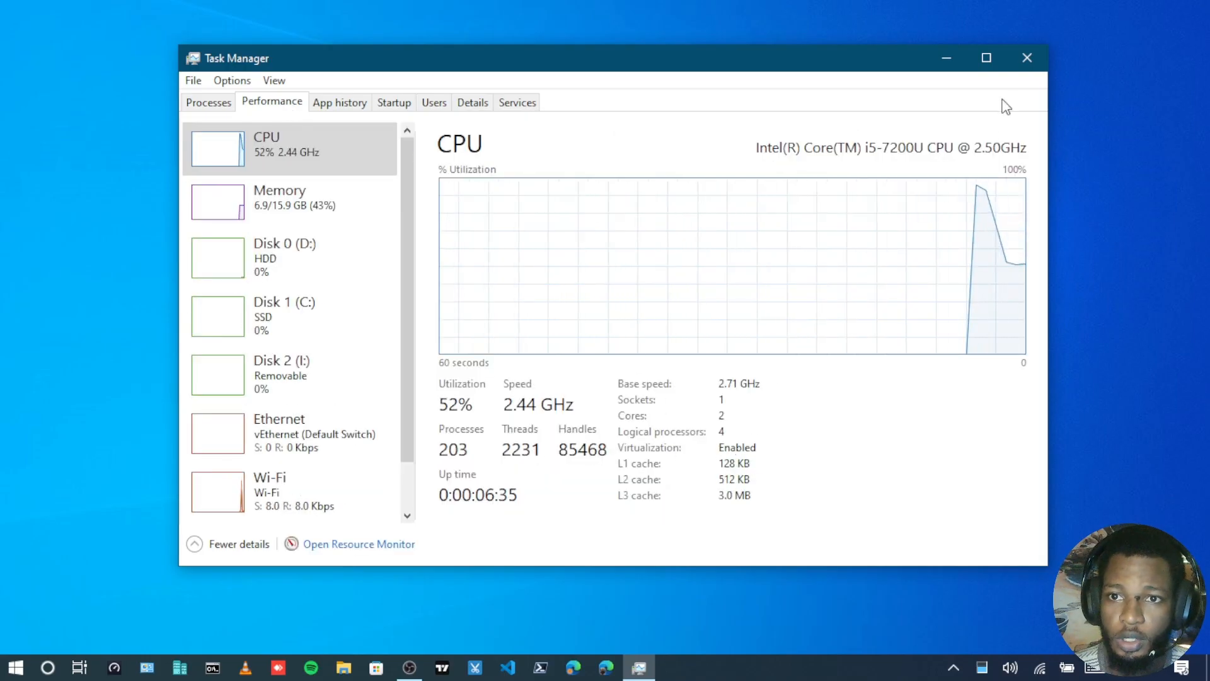
pyautogui.click(1027, 60)
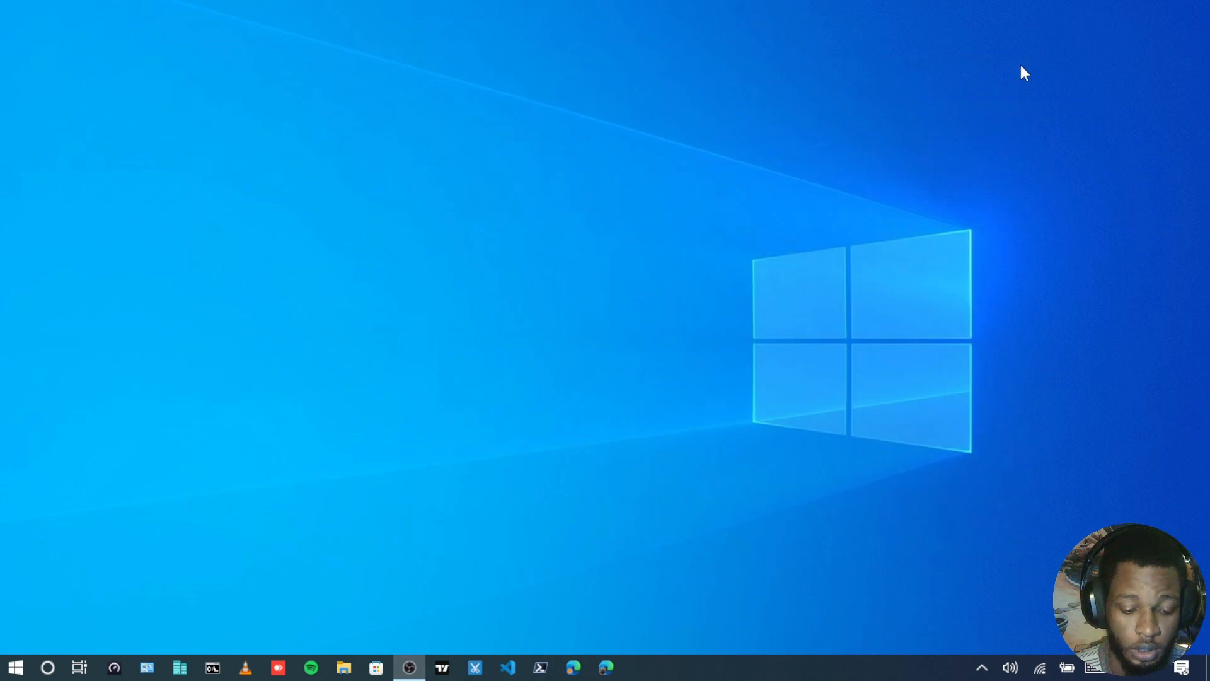
# Search Windows for Hyper-V Manager, open it, and reposition its window on the desktop.
pyautogui.press('super')
pyautogui.write('hp')
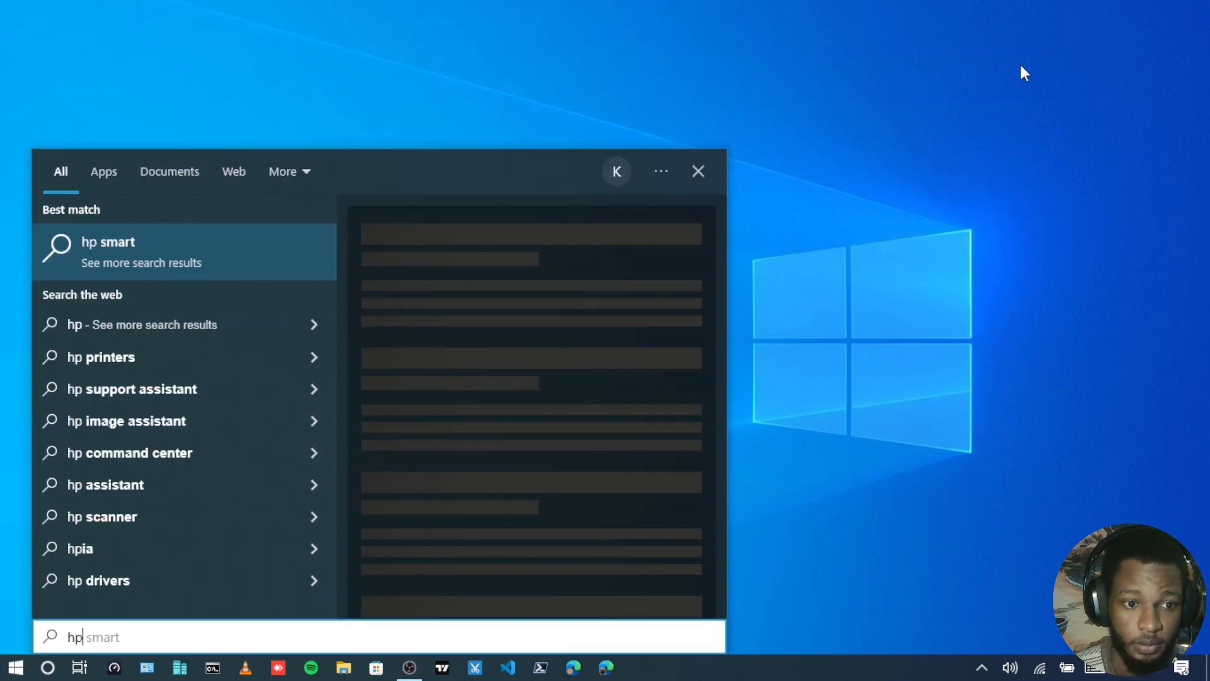
pyautogui.press('BackSpace')
pyautogui.write('y')
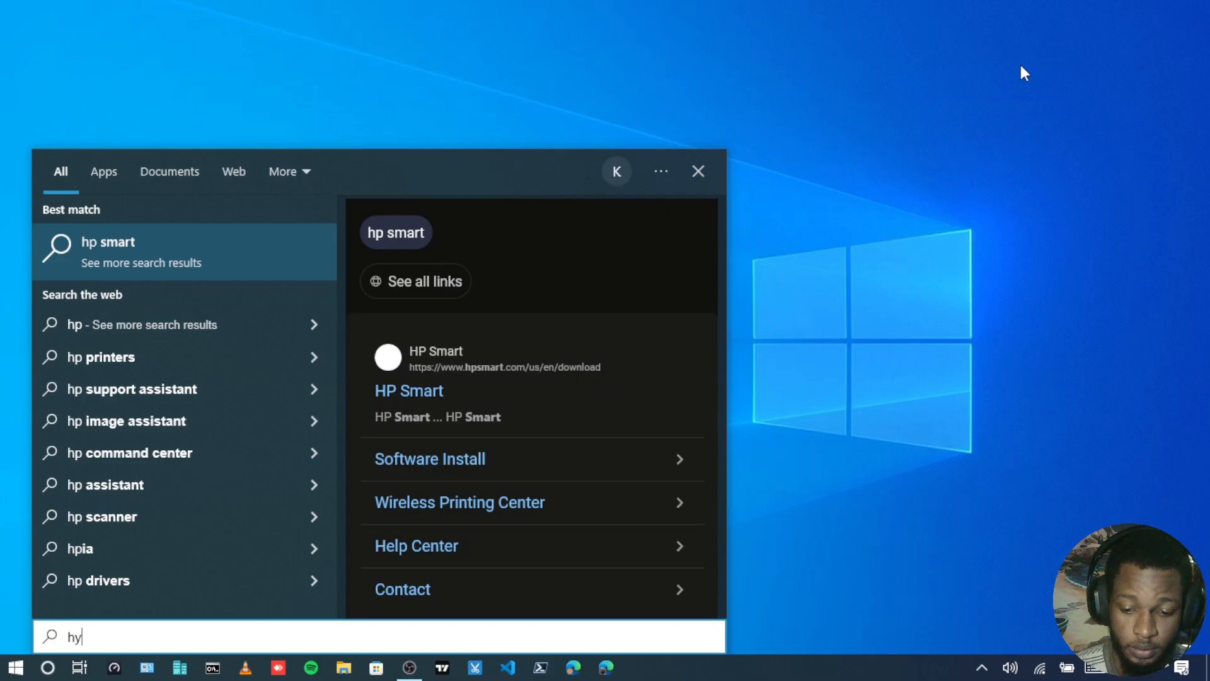
pyautogui.write('per')
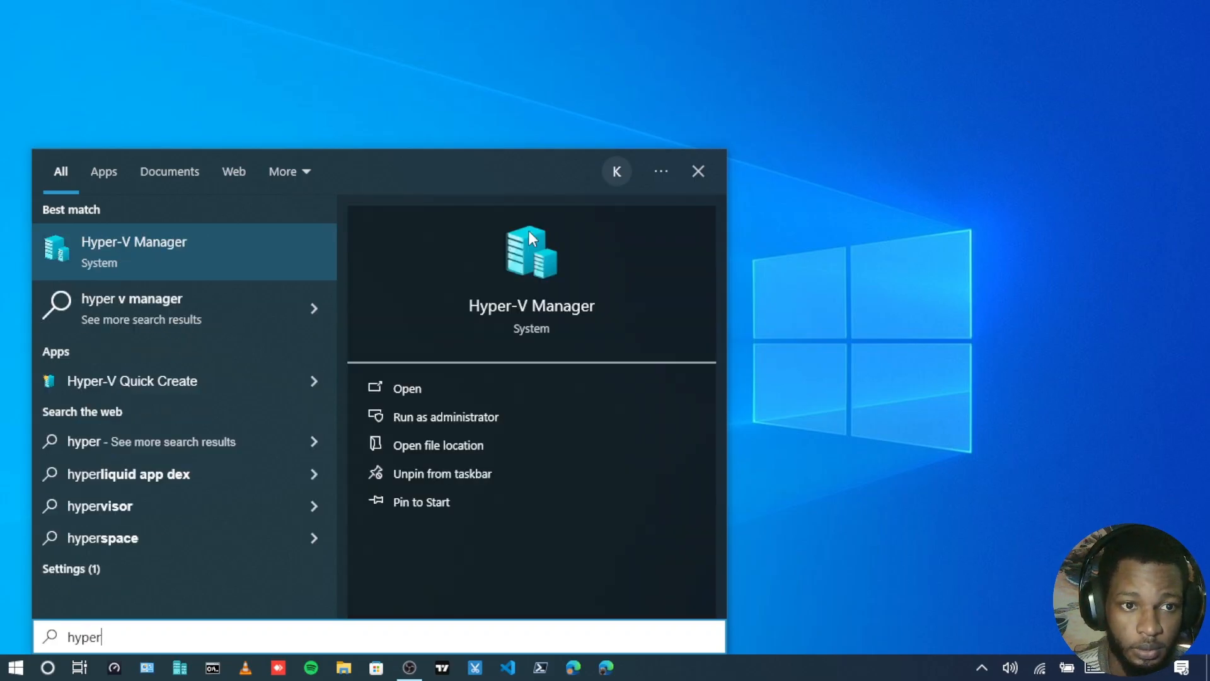
pyautogui.click(195, 274)
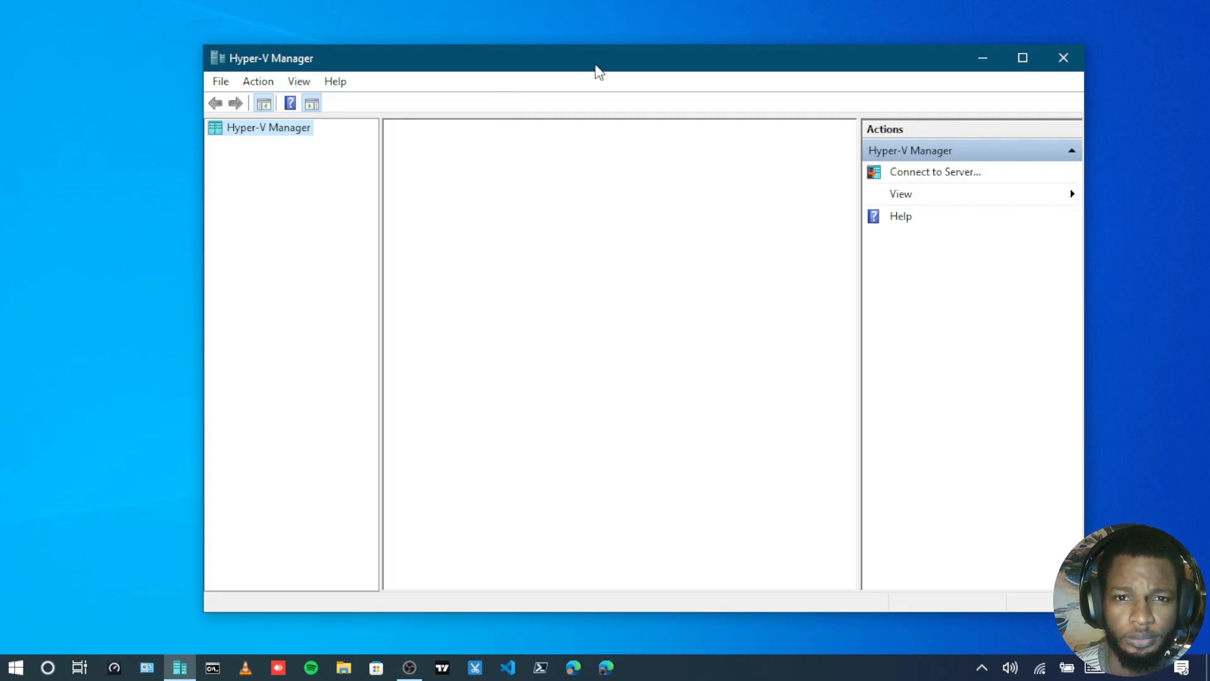
pyautogui.moveTo(594, 66); pyautogui.dragTo(566, 74)
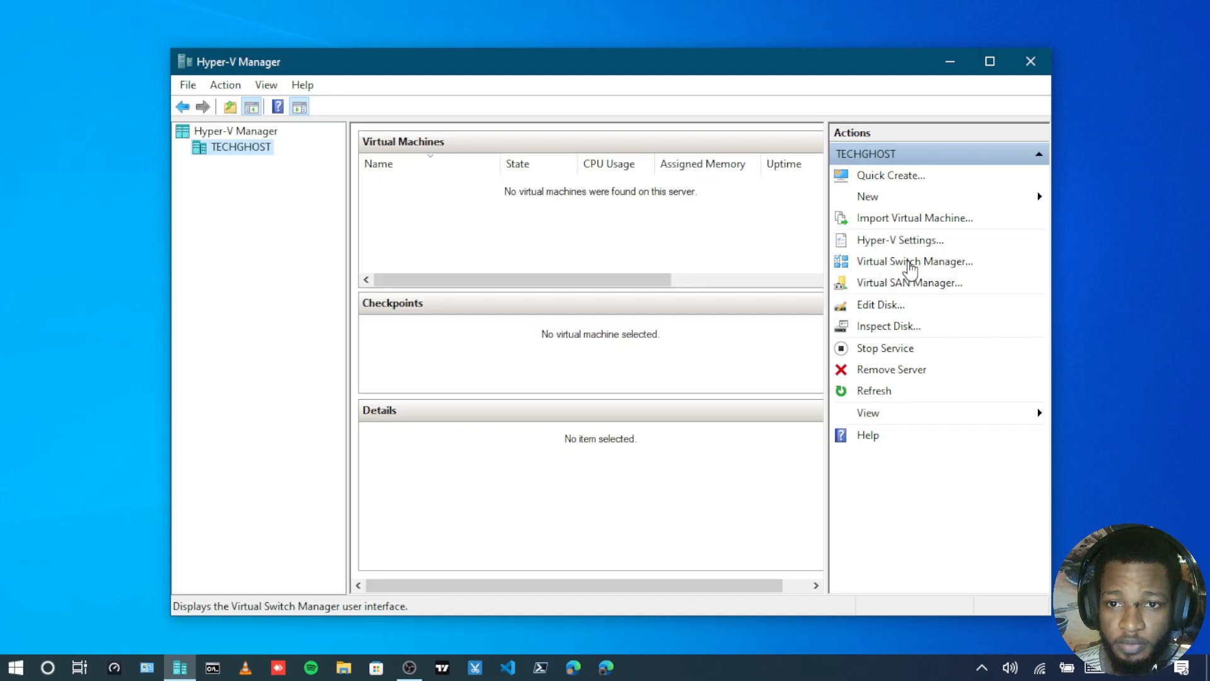
# Create a private virtual switch named "TechGhost VS" and save it.
pyautogui.click(911, 264)
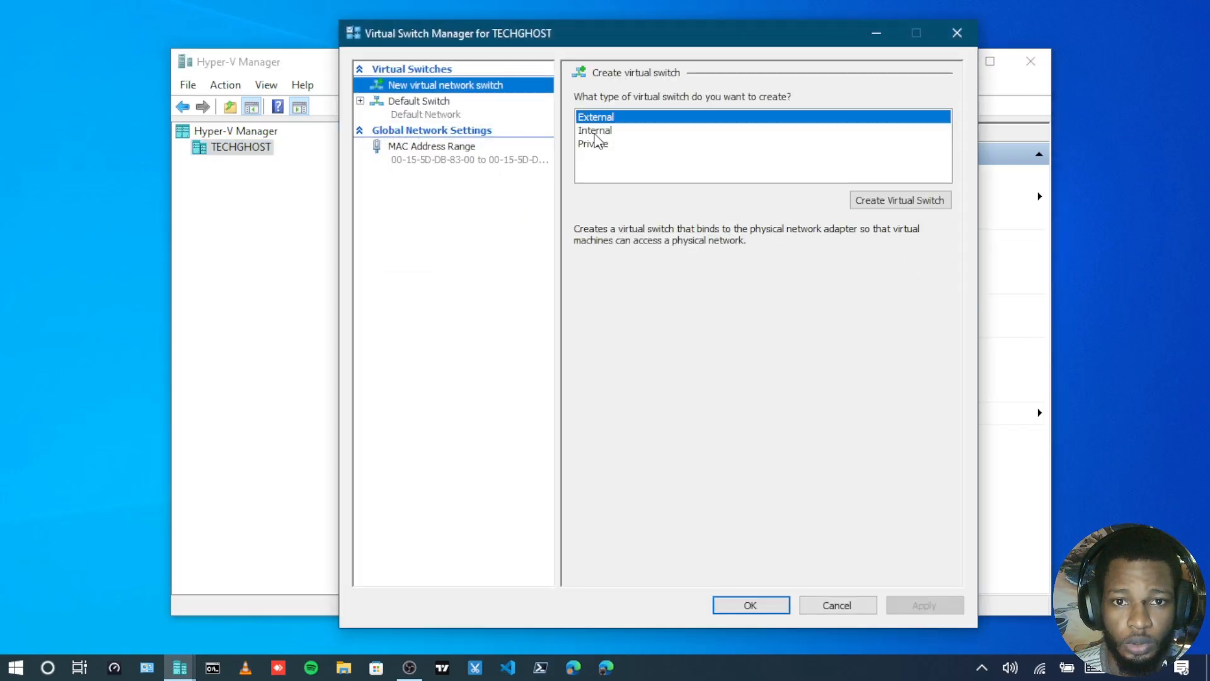
pyautogui.click(596, 144)
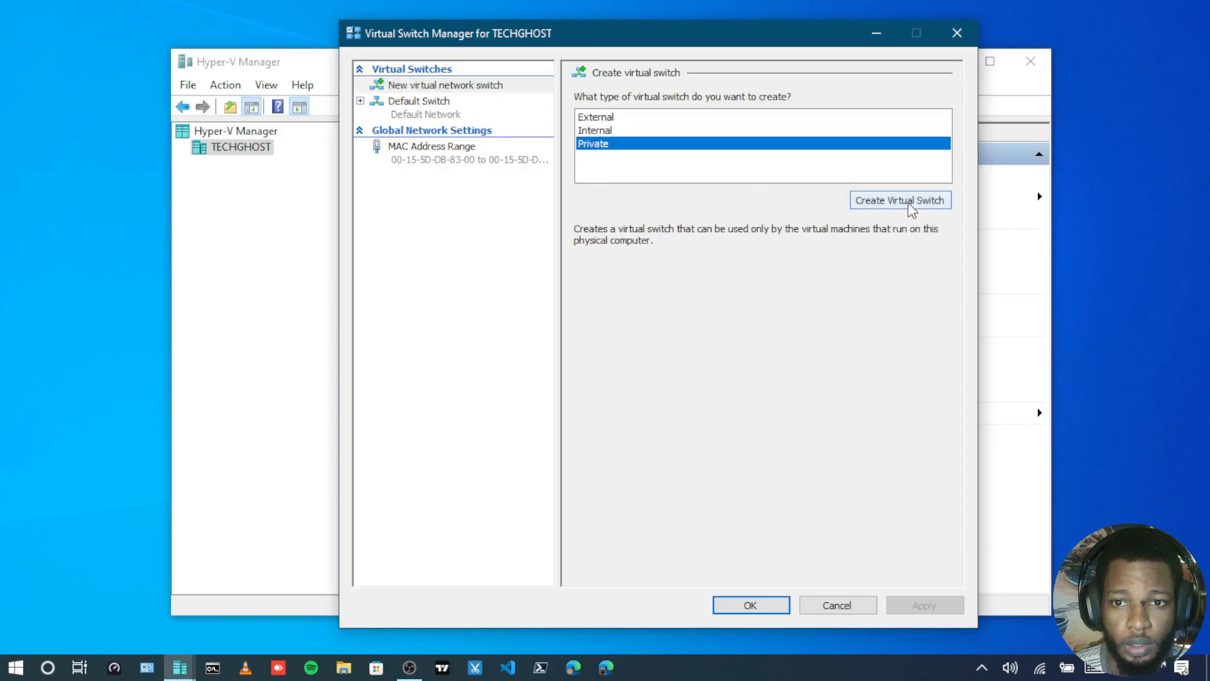
pyautogui.click(900, 201)
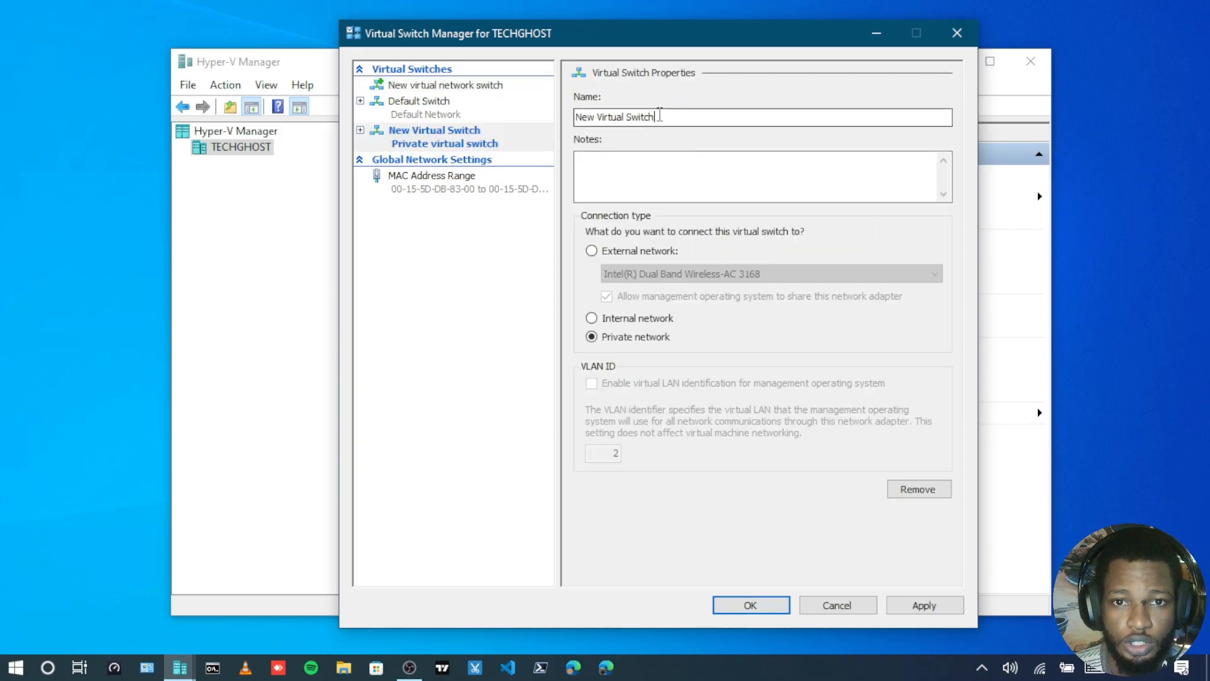
pyautogui.moveTo(657, 117); pyautogui.dragTo(504, 97)
pyautogui.write('Te')
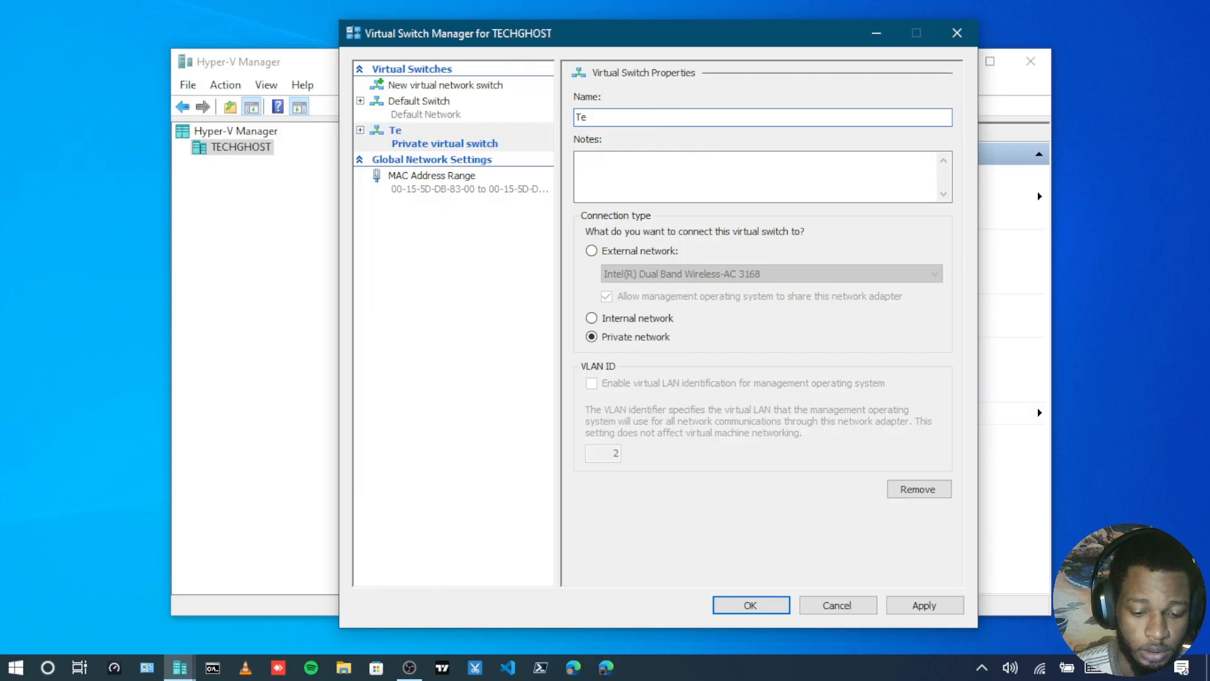
pyautogui.write('chGhost')
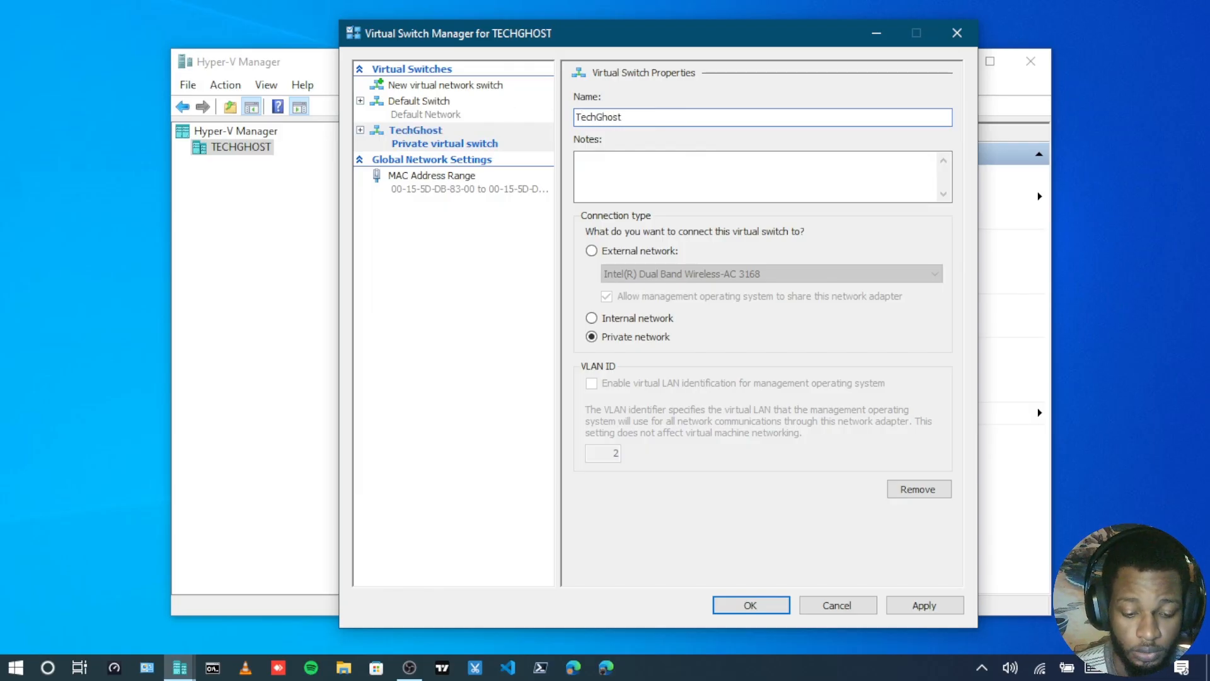
pyautogui.write(' VS')
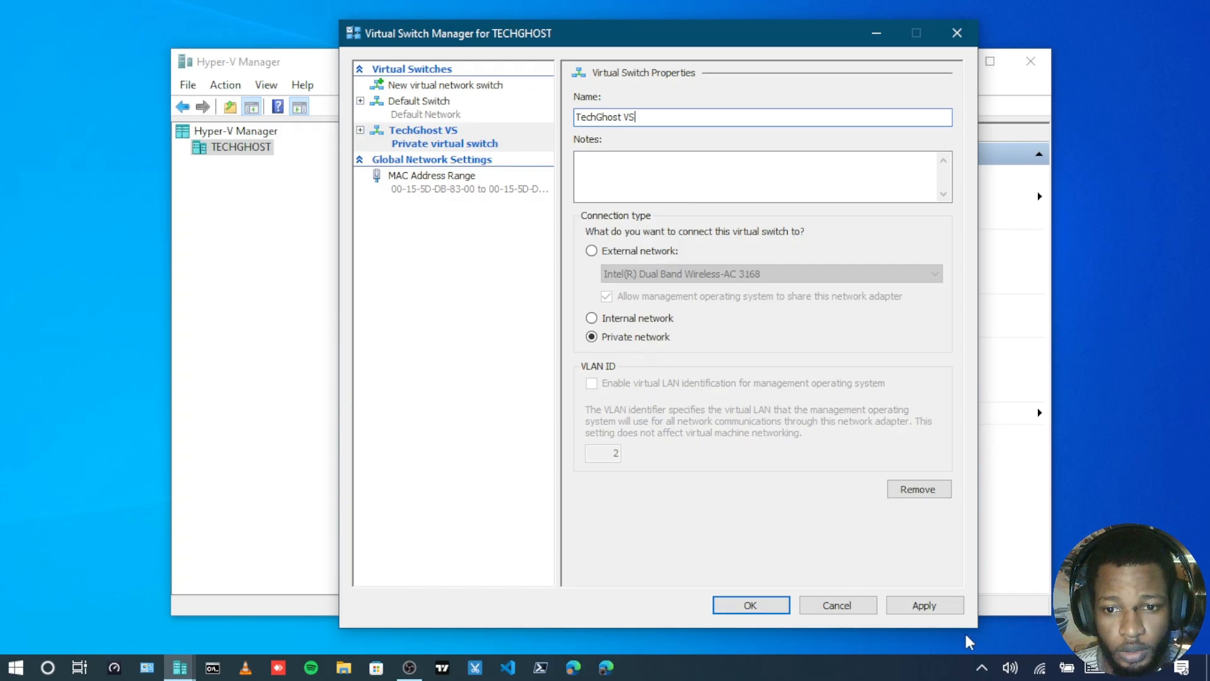
pyautogui.click(744, 605)
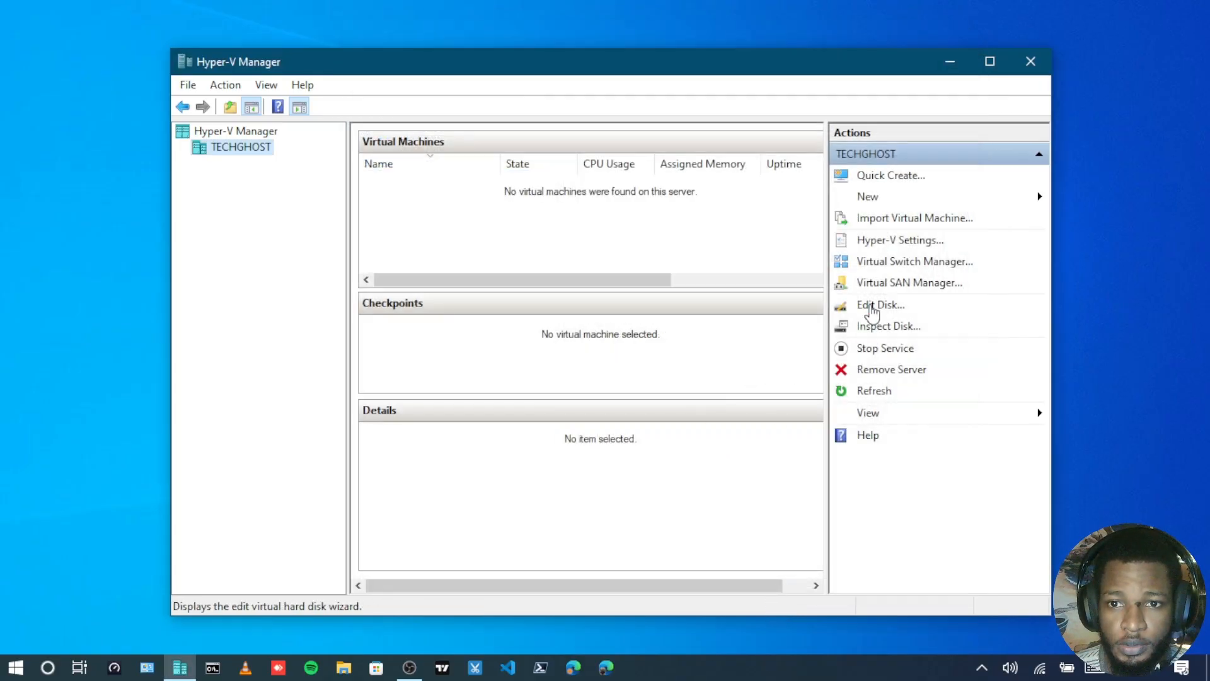
# Start creating a new virtual machine with a custom configuration and name it "Ghost Server 1".
pyautogui.click(869, 197)
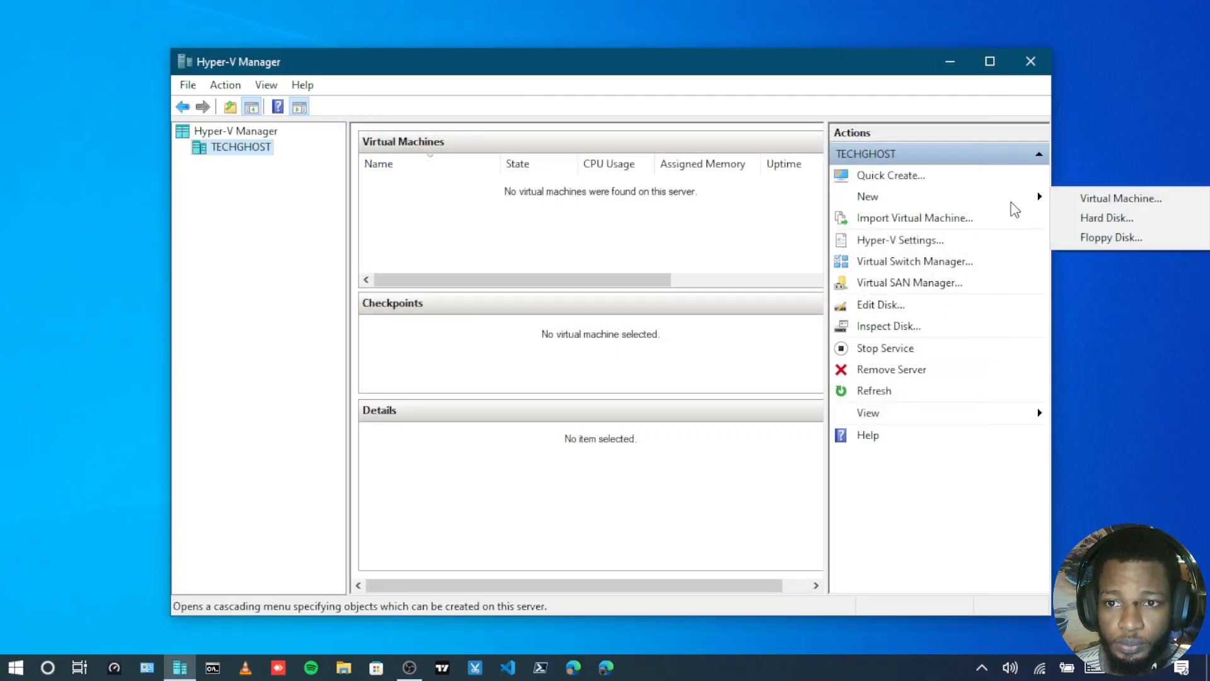
pyautogui.click(1103, 199)
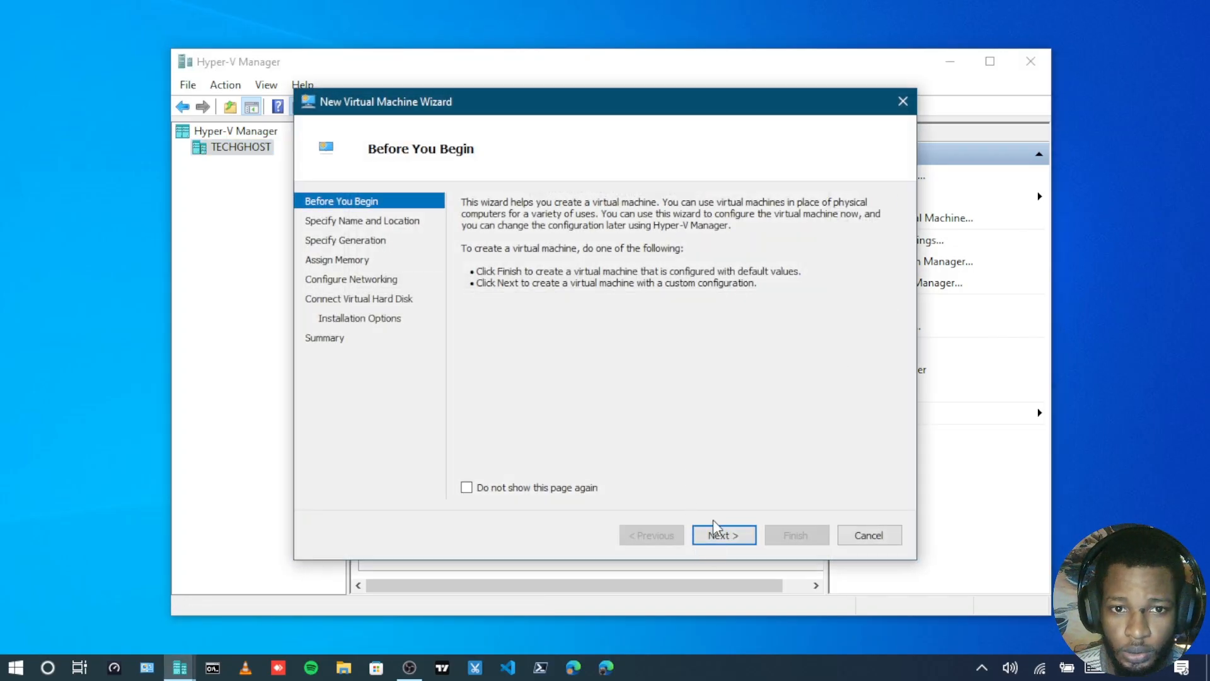
pyautogui.click(722, 537)
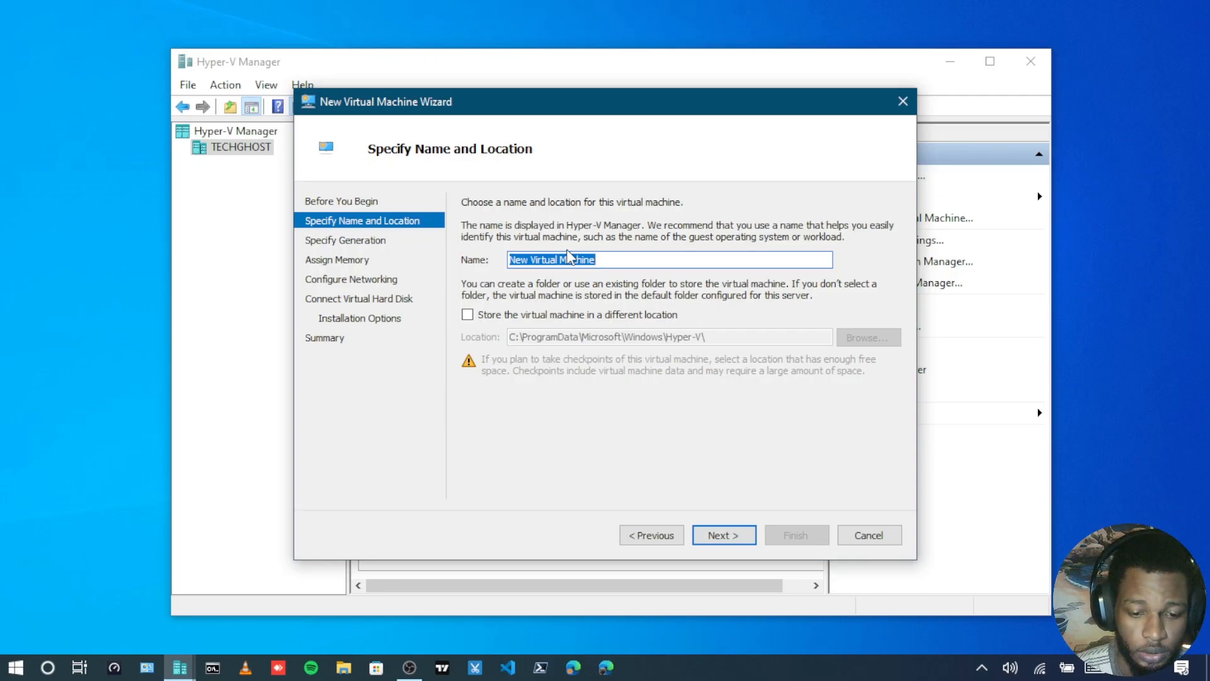
pyautogui.write('te')
pyautogui.press('BackSpace')
pyautogui.press('BackSpace')
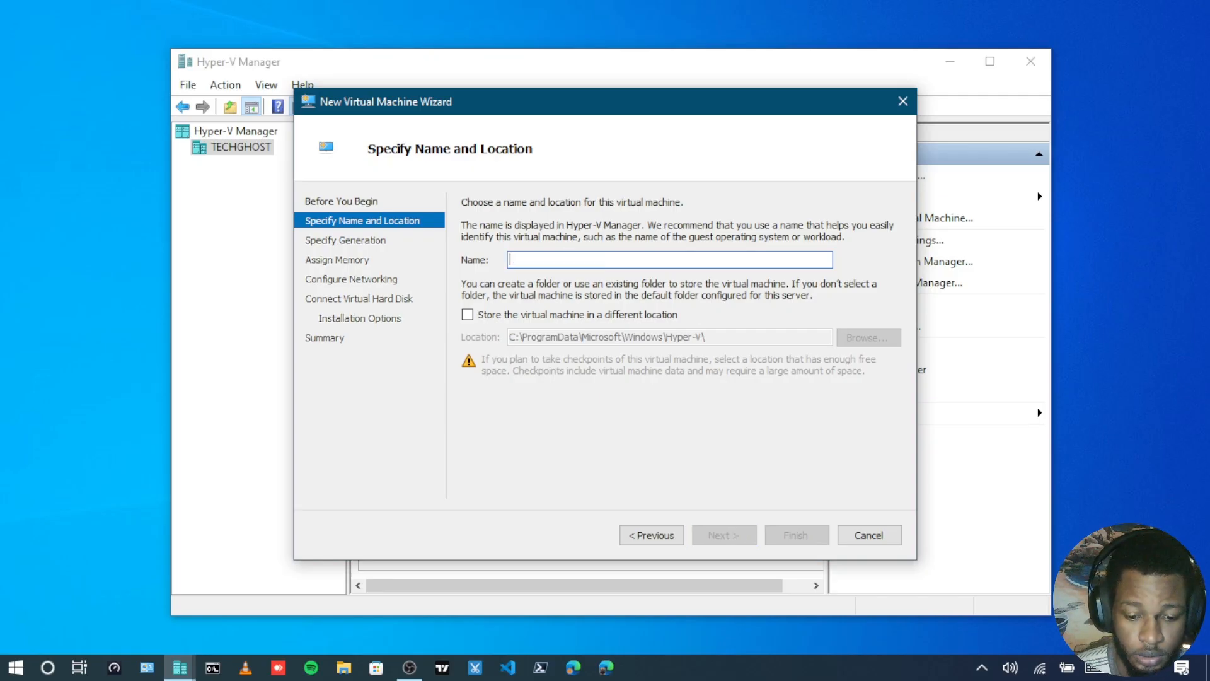
pyautogui.write('Ghost')
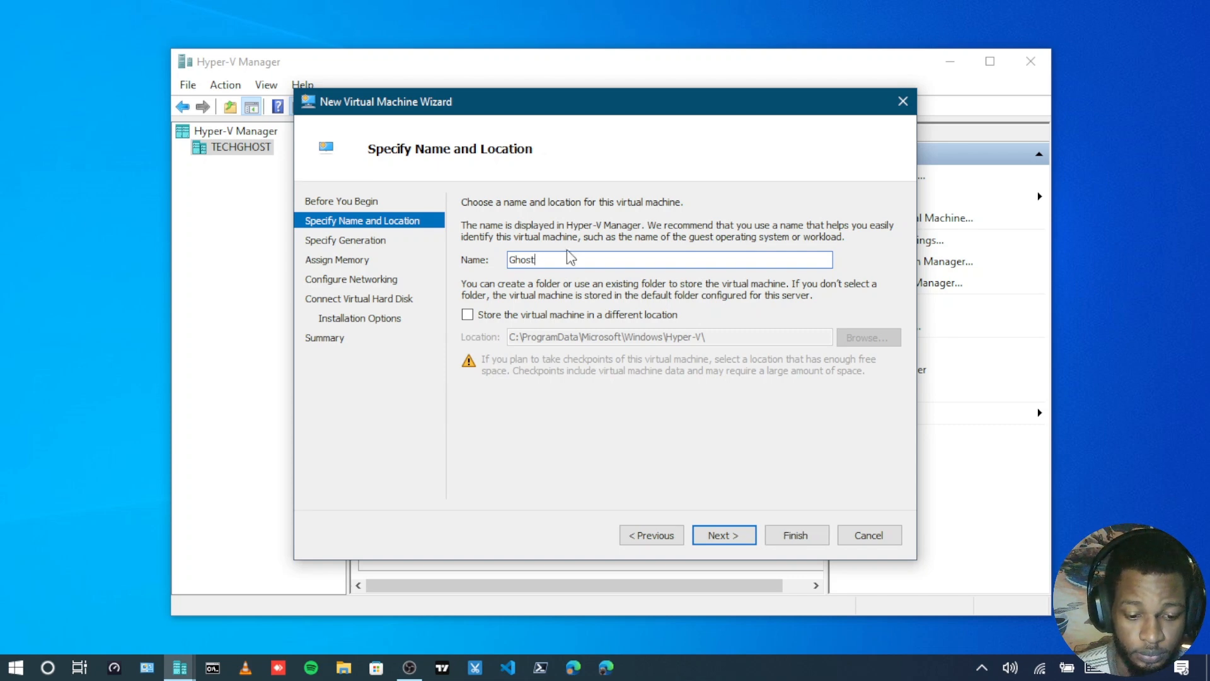
pyautogui.write('Serve')
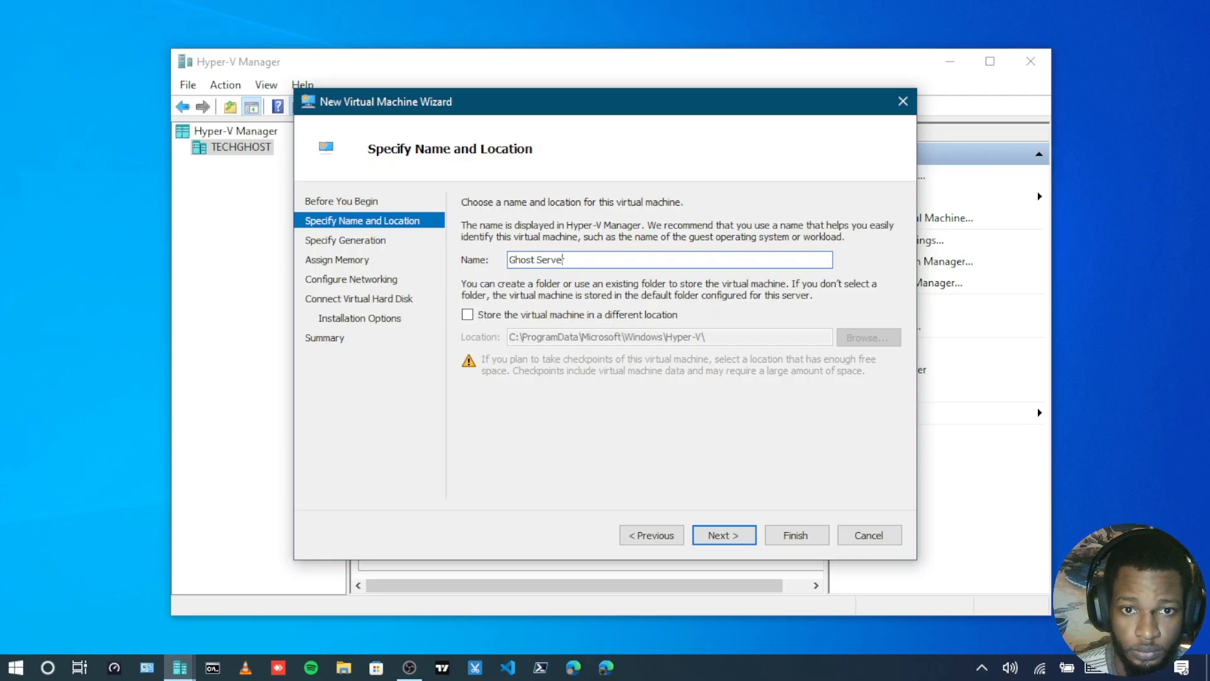
pyautogui.write('r  1')
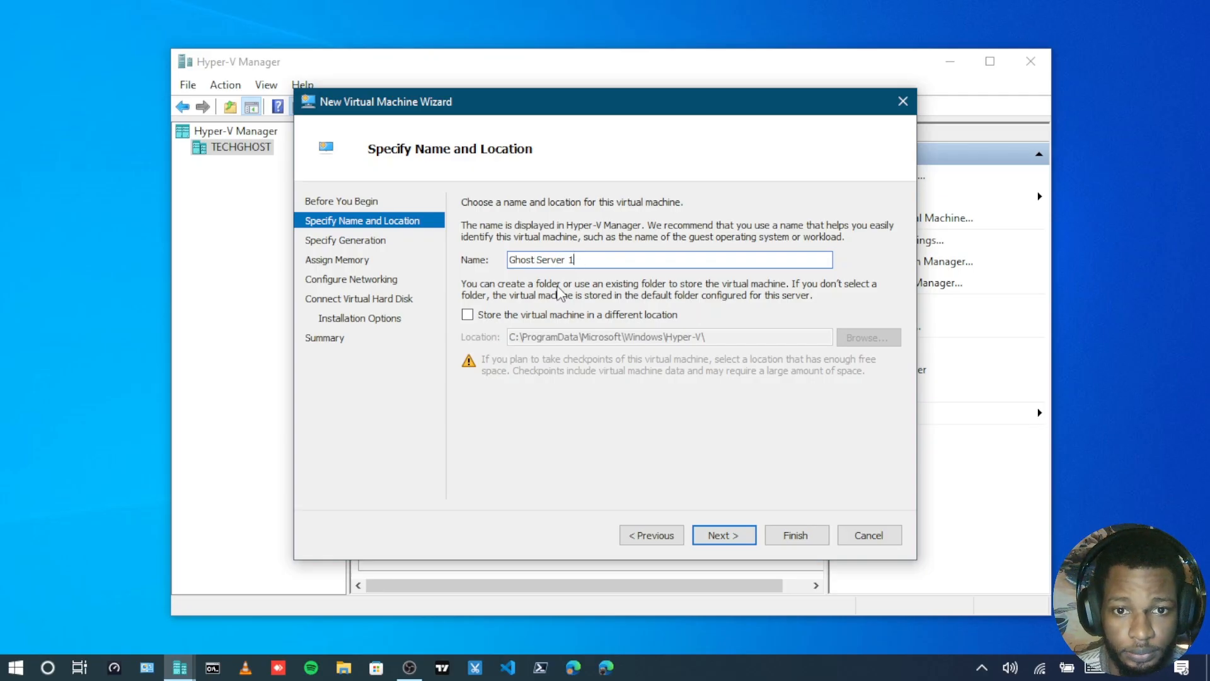
# Store the virtual machine in a different location, the HYPER V folder on USB Drive (I:), and continue to the generation settings.
pyautogui.click(467, 315)
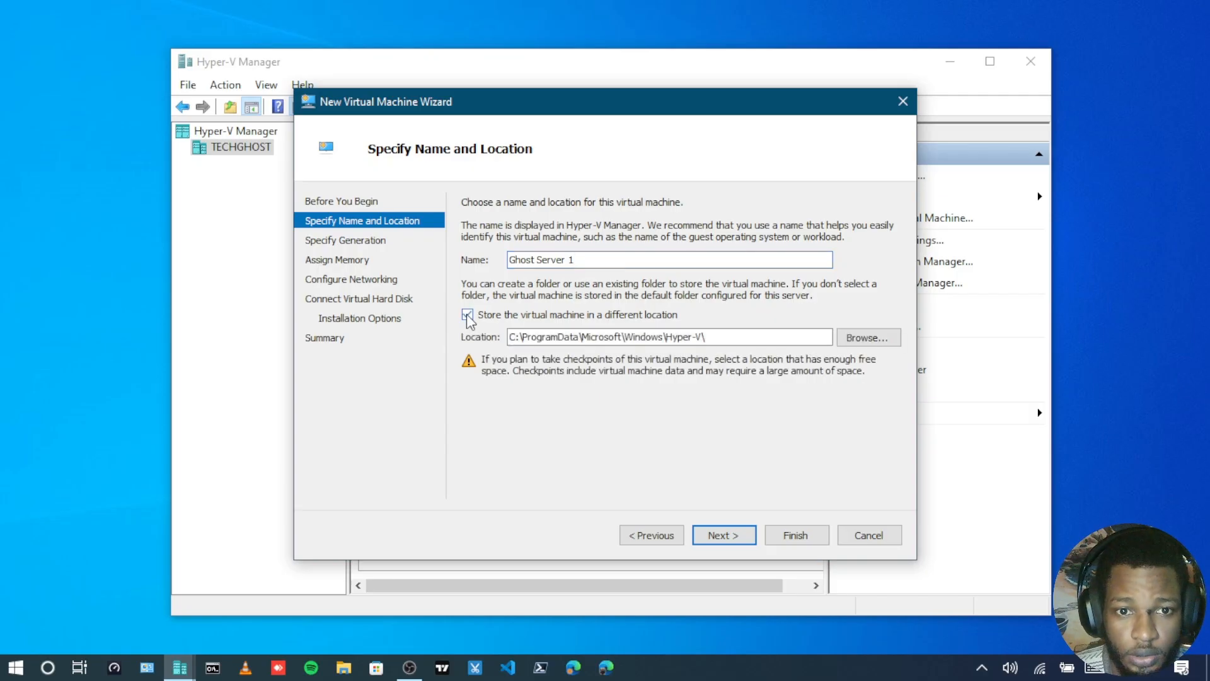
pyautogui.click(863, 337)
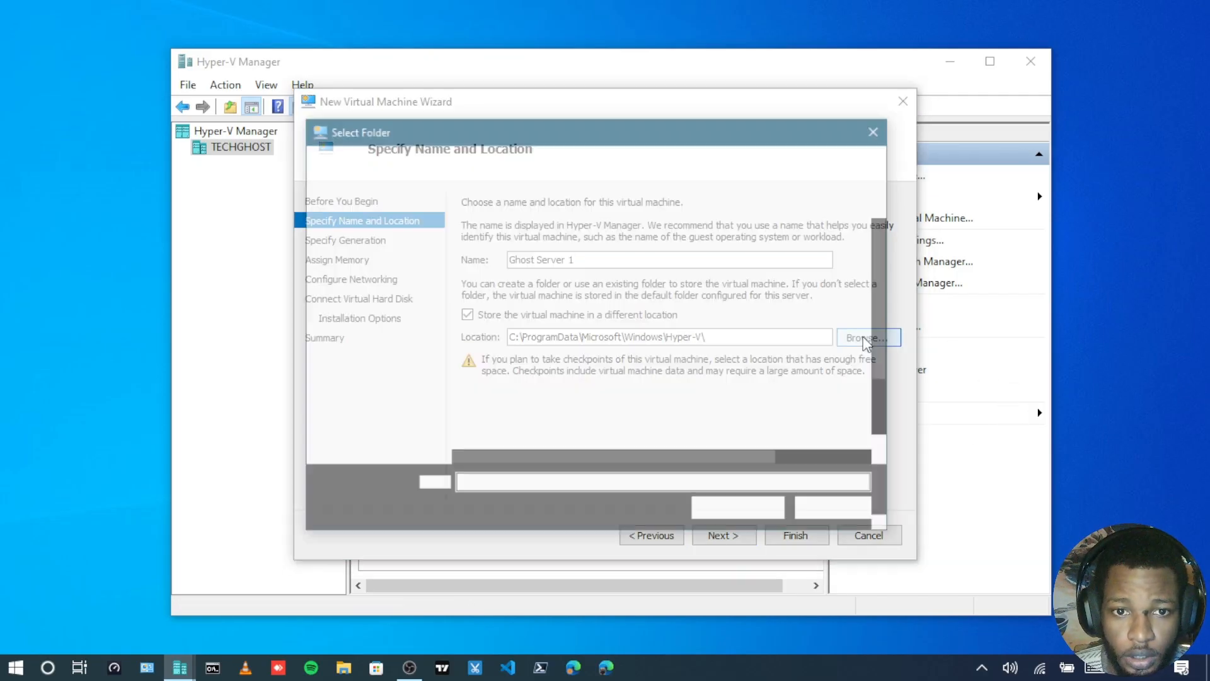
pyautogui.scroll(-5, 378, 351)
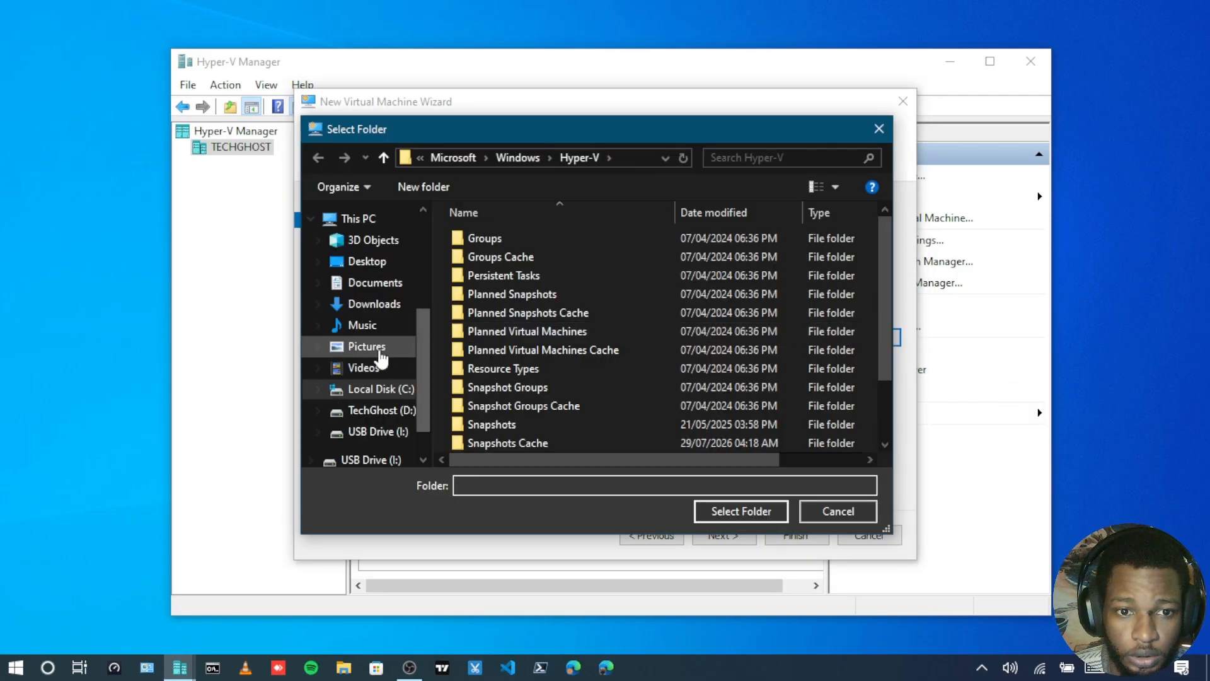
pyautogui.click(372, 432)
pyautogui.click(490, 255)
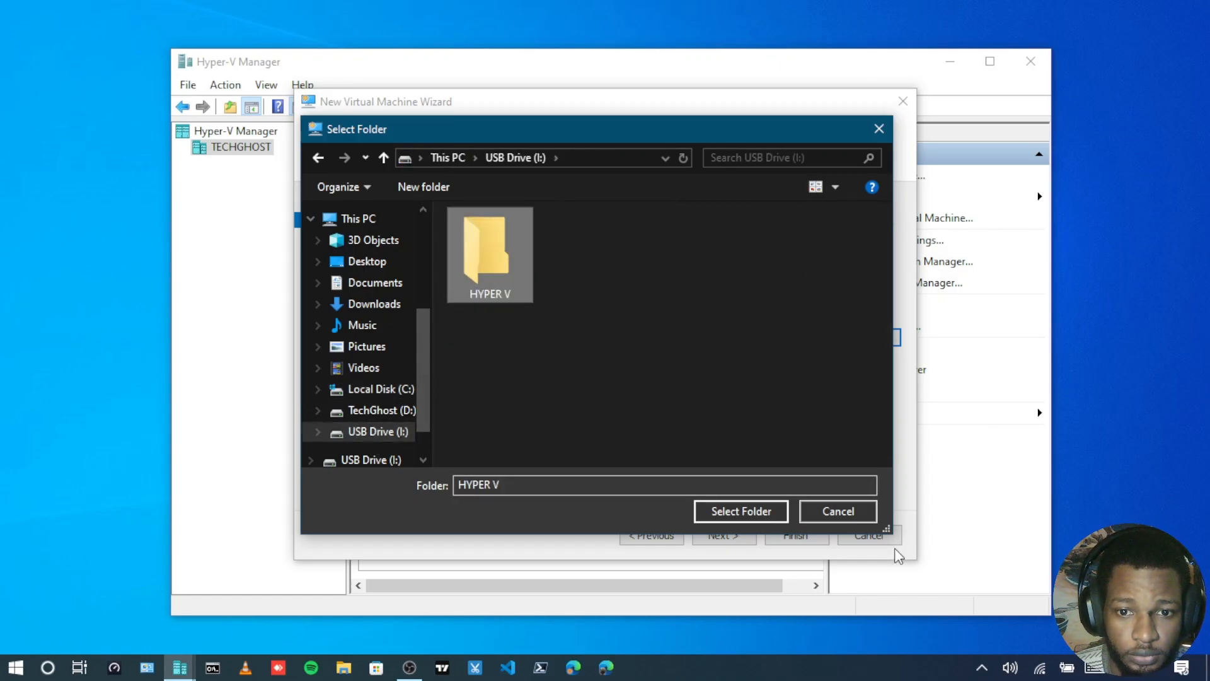
pyautogui.click(739, 511)
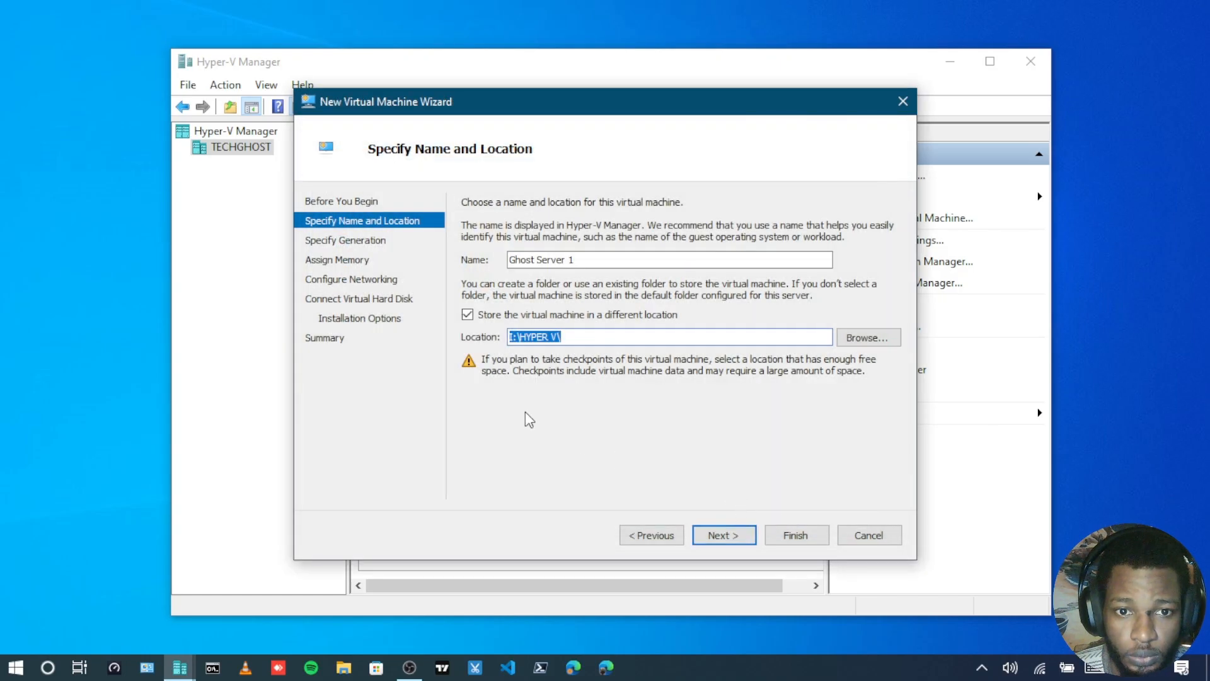
pyautogui.click(732, 537)
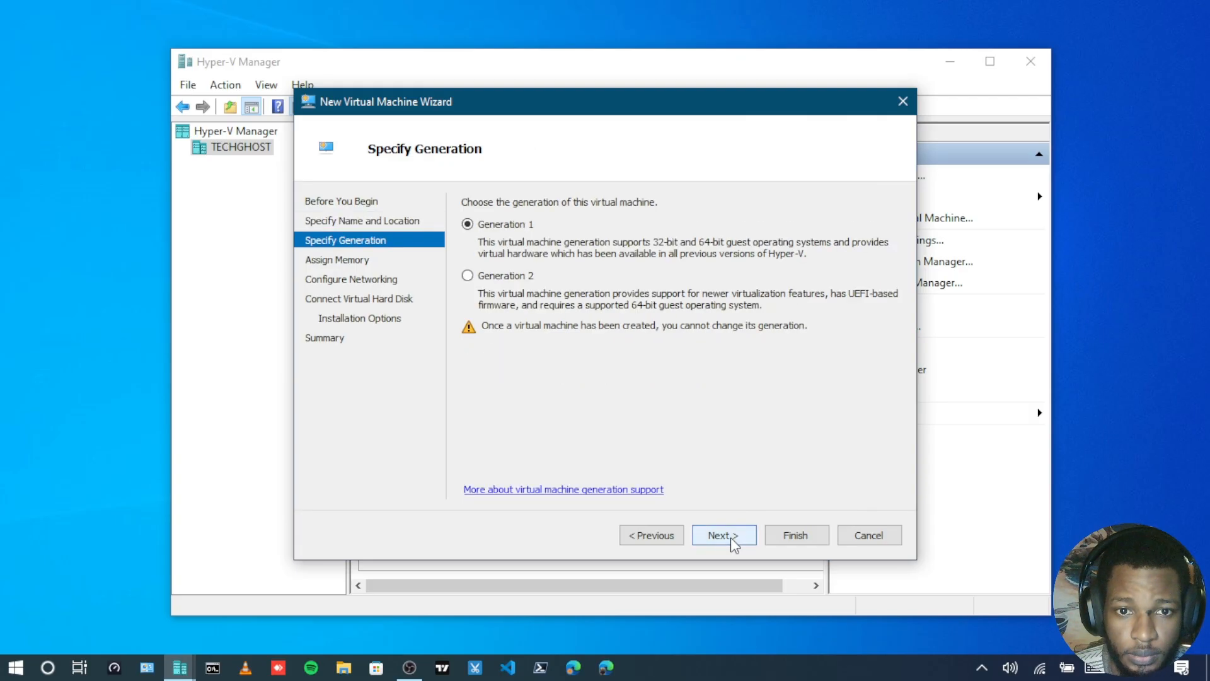
# Make the virtual machine Generation 2 and set its startup memory to 4024 MB, keeping Dynamic Memory enabled.
pyautogui.click(493, 279)
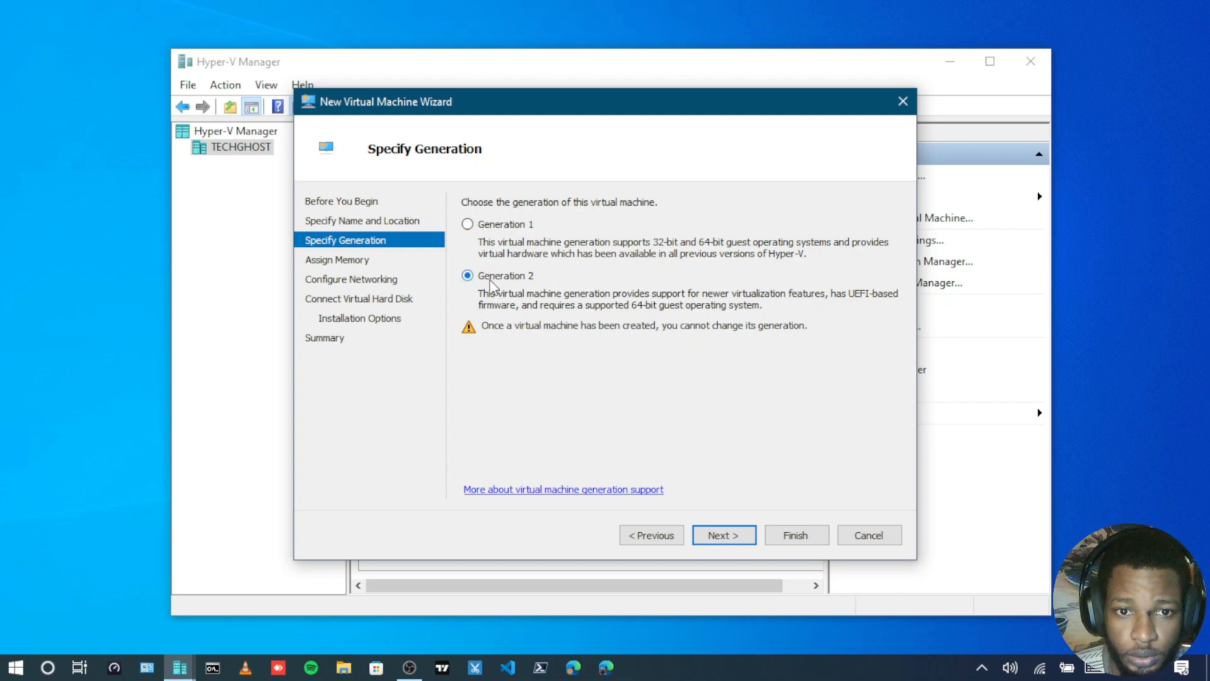
pyautogui.click(731, 533)
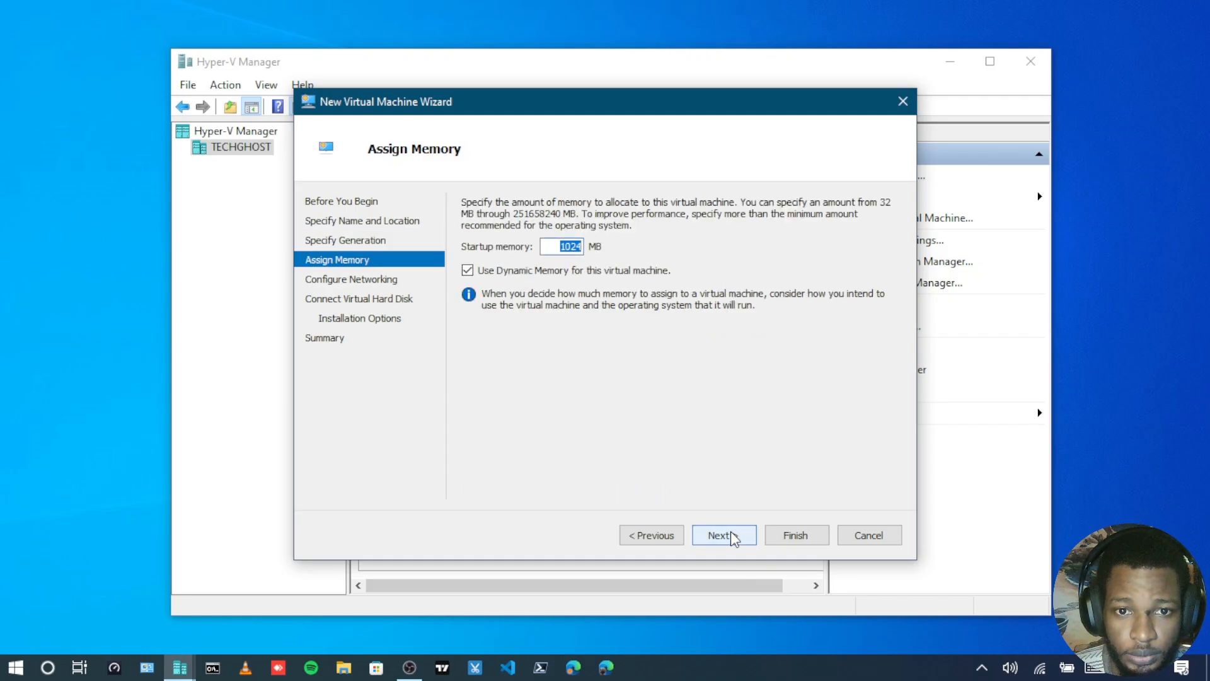
pyautogui.click(565, 248)
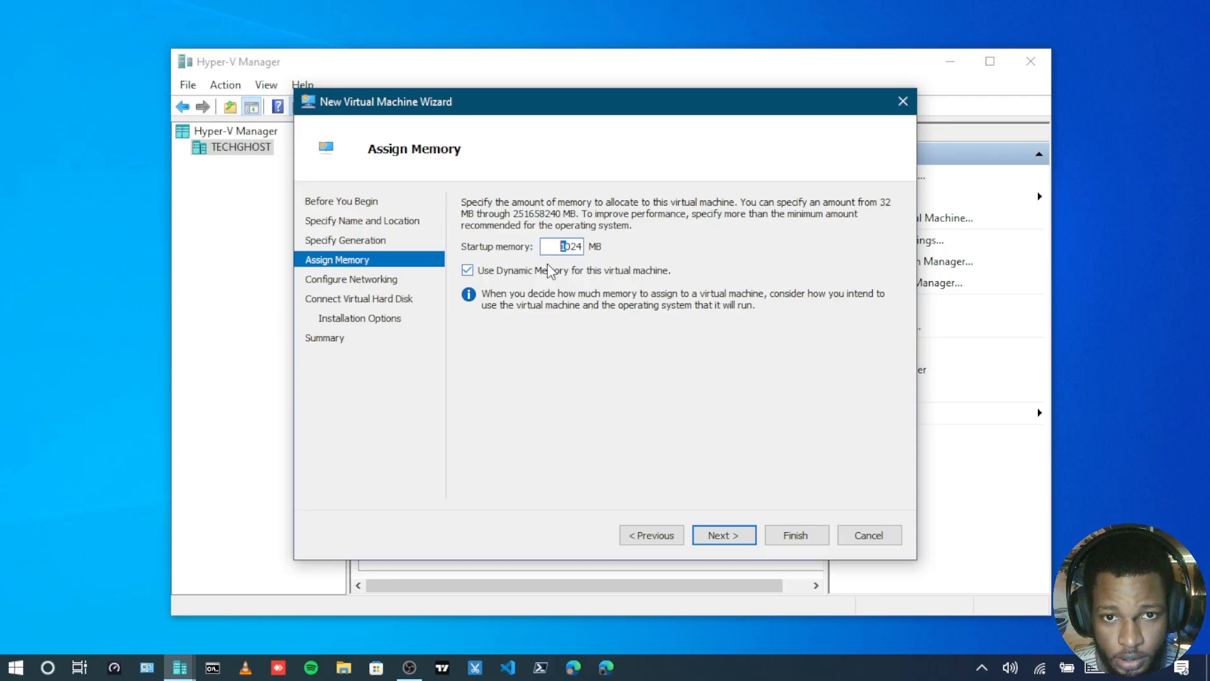
pyautogui.click(576, 247)
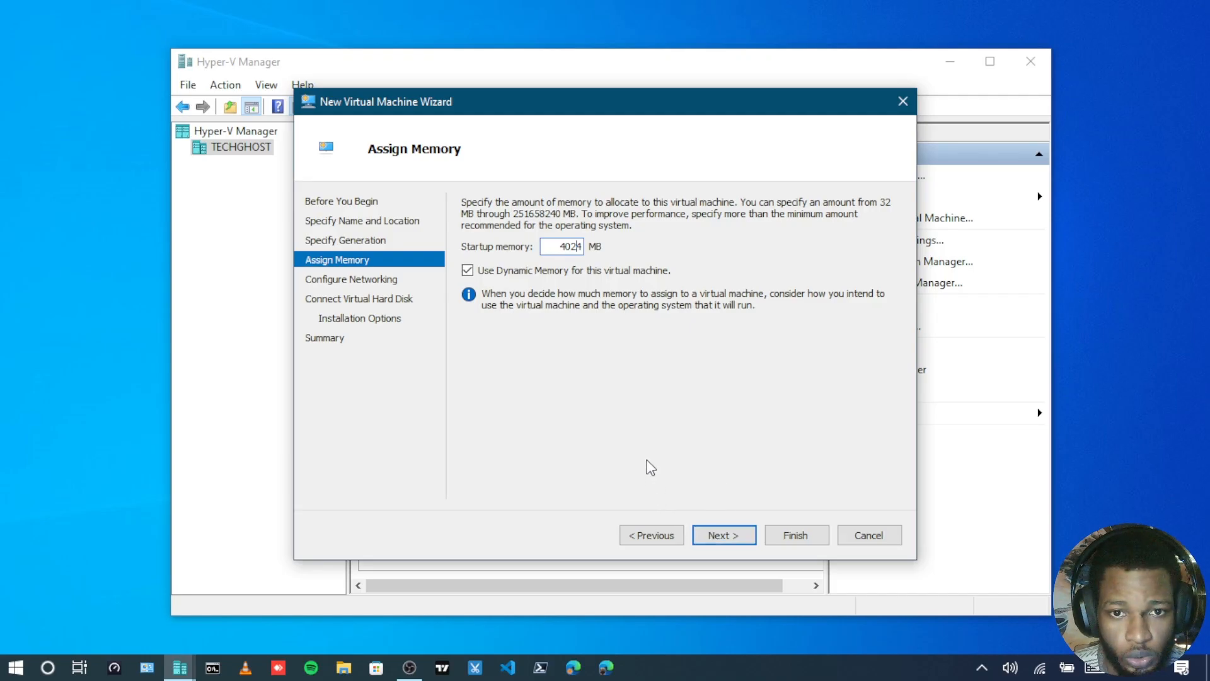
pyautogui.click(717, 535)
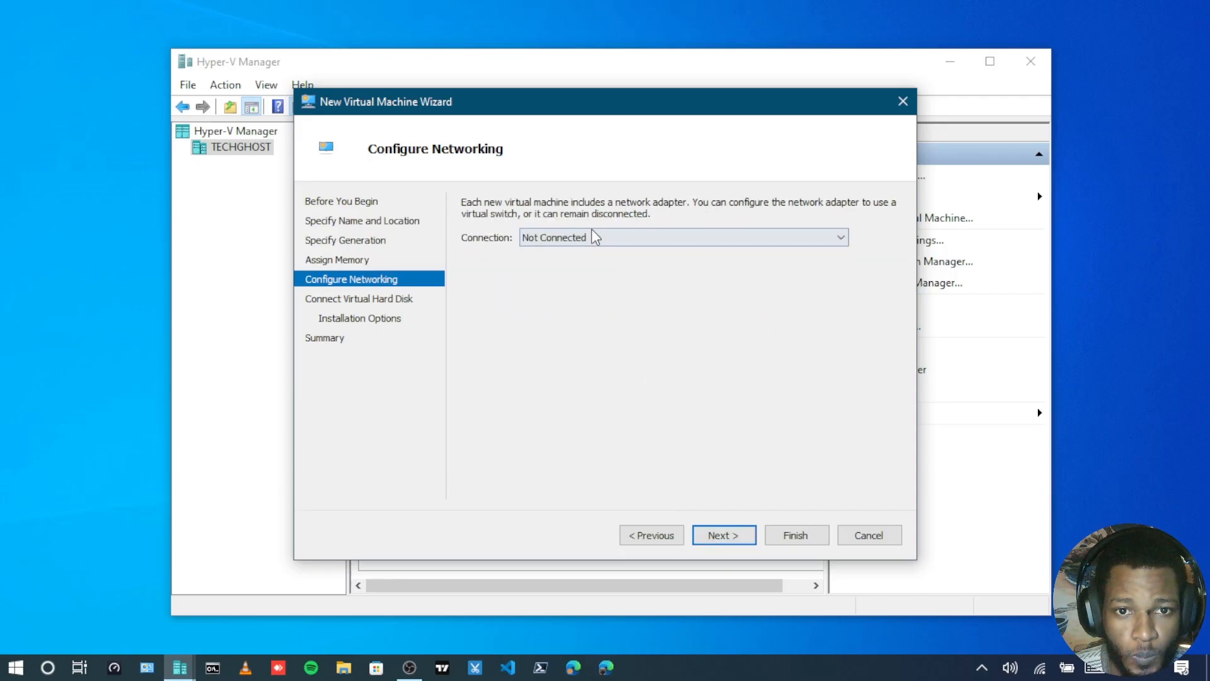
# Connect the virtual machine's network adapter to the TechGhost VS switch and continue to the virtual hard disk settings.
pyautogui.click(592, 235)
pyautogui.click(593, 280)
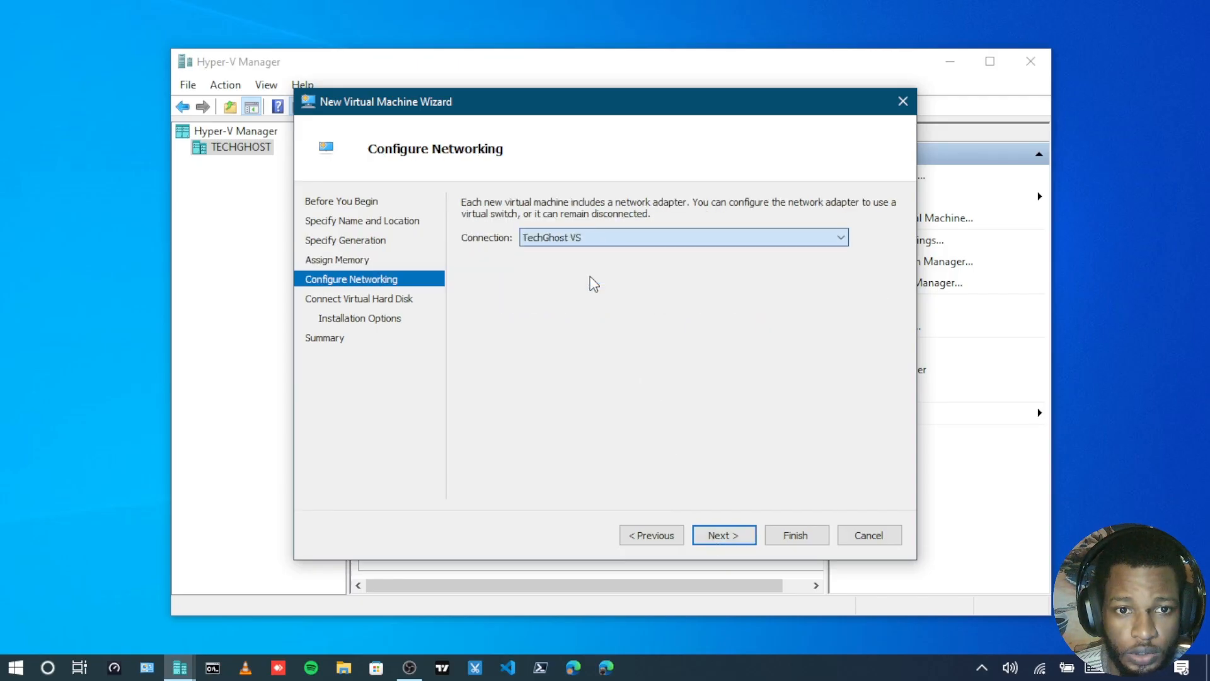
pyautogui.click(731, 535)
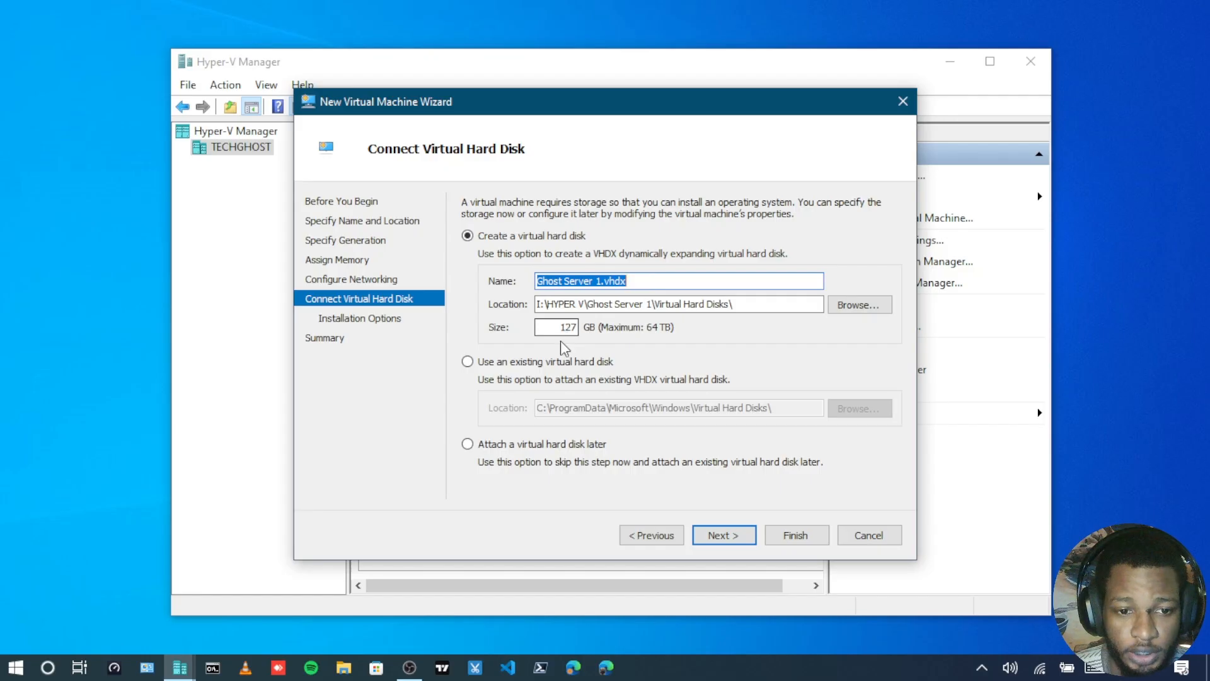
# Check the free space on USB Drive (I:) in File Explorer, and set the new virtual hard disk's size to 50 GB.
pyautogui.click(346, 670)
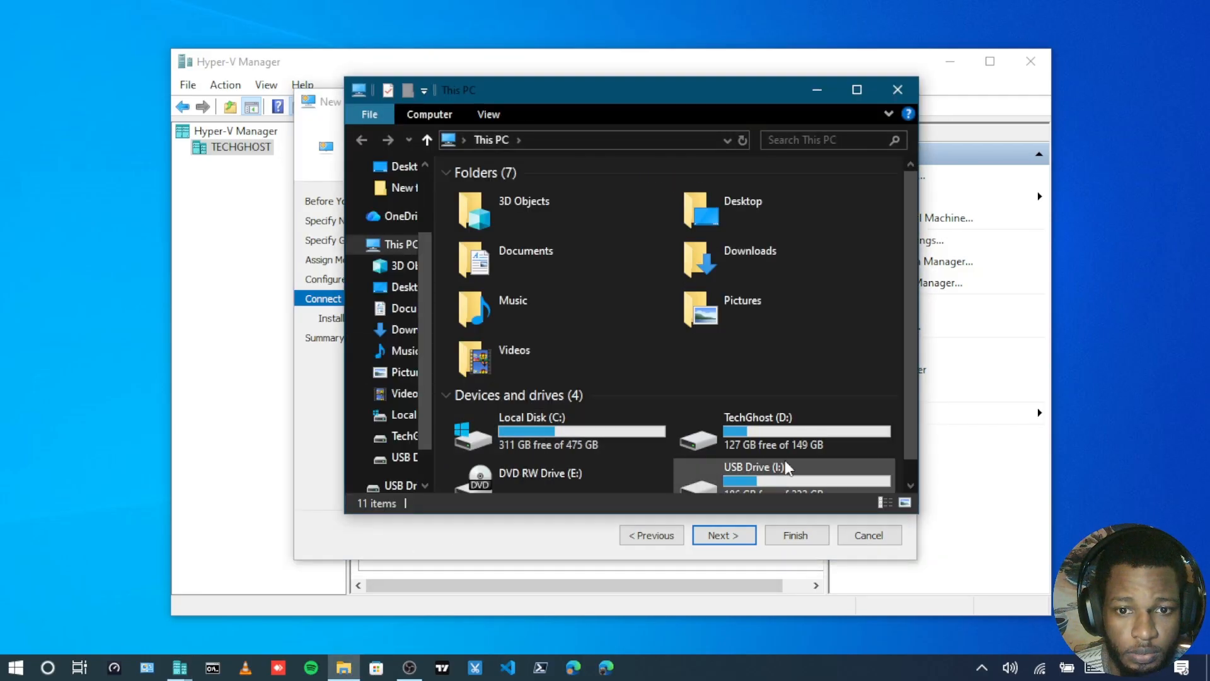
pyautogui.scroll(-1, 785, 466)
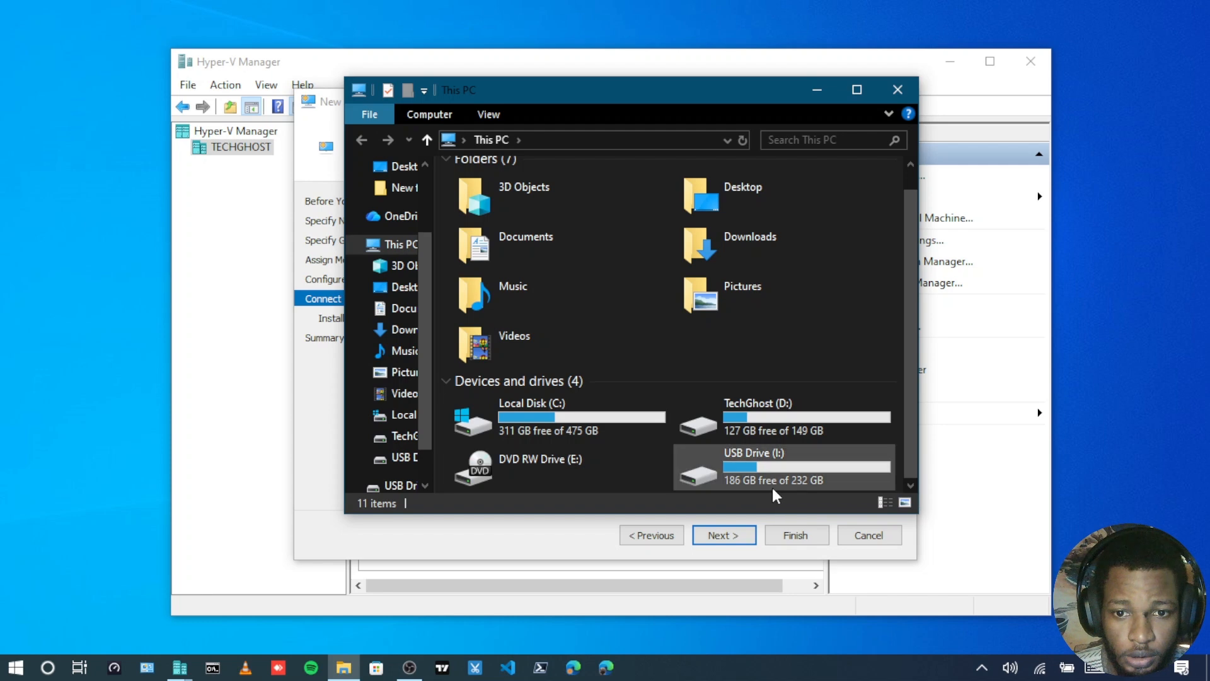
pyautogui.click(890, 92)
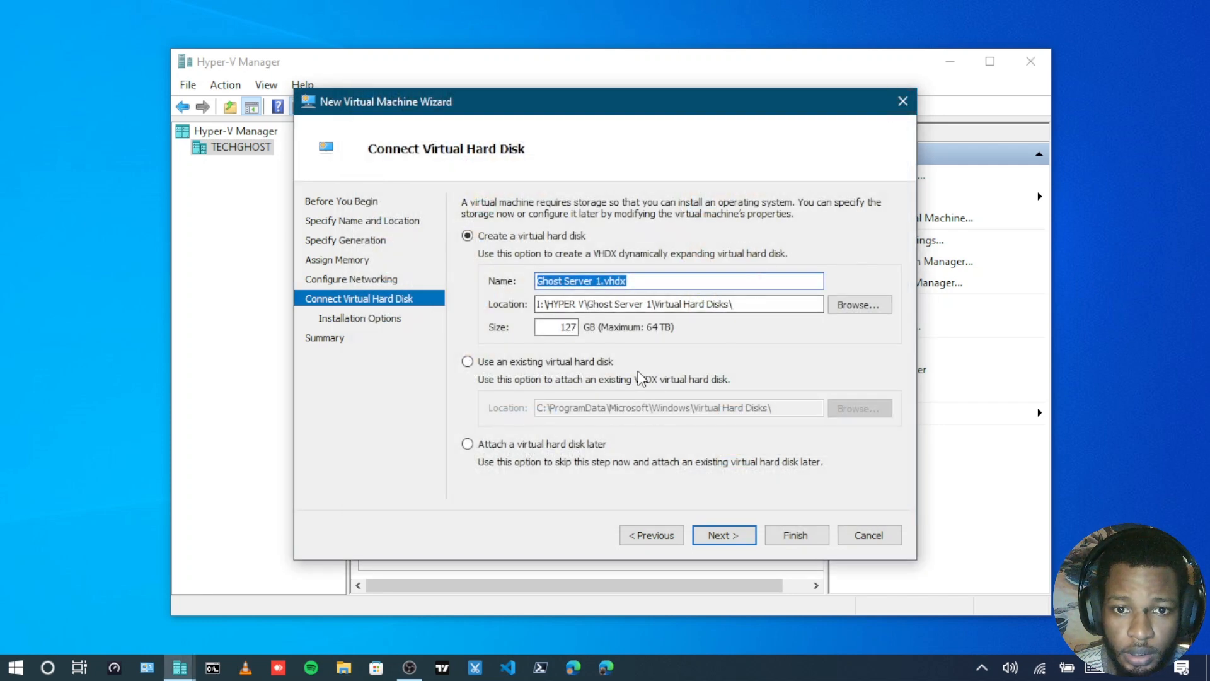
pyautogui.click(567, 327)
pyautogui.doubleClick(568, 327)
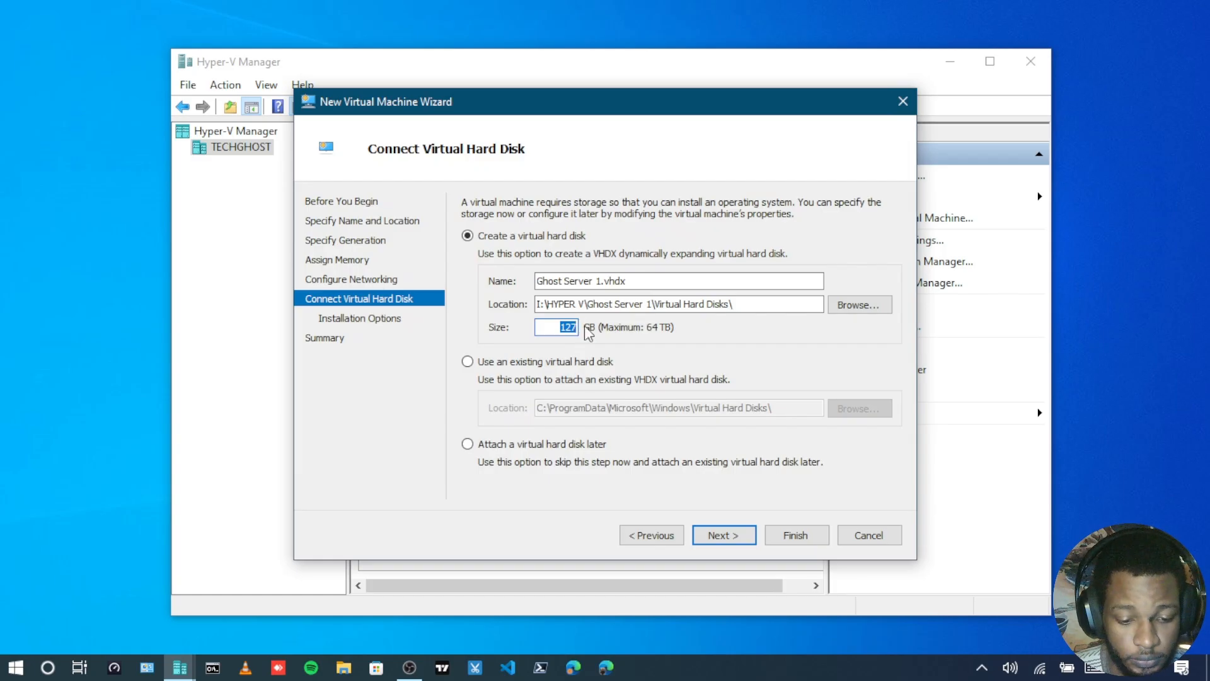
pyautogui.write('50')
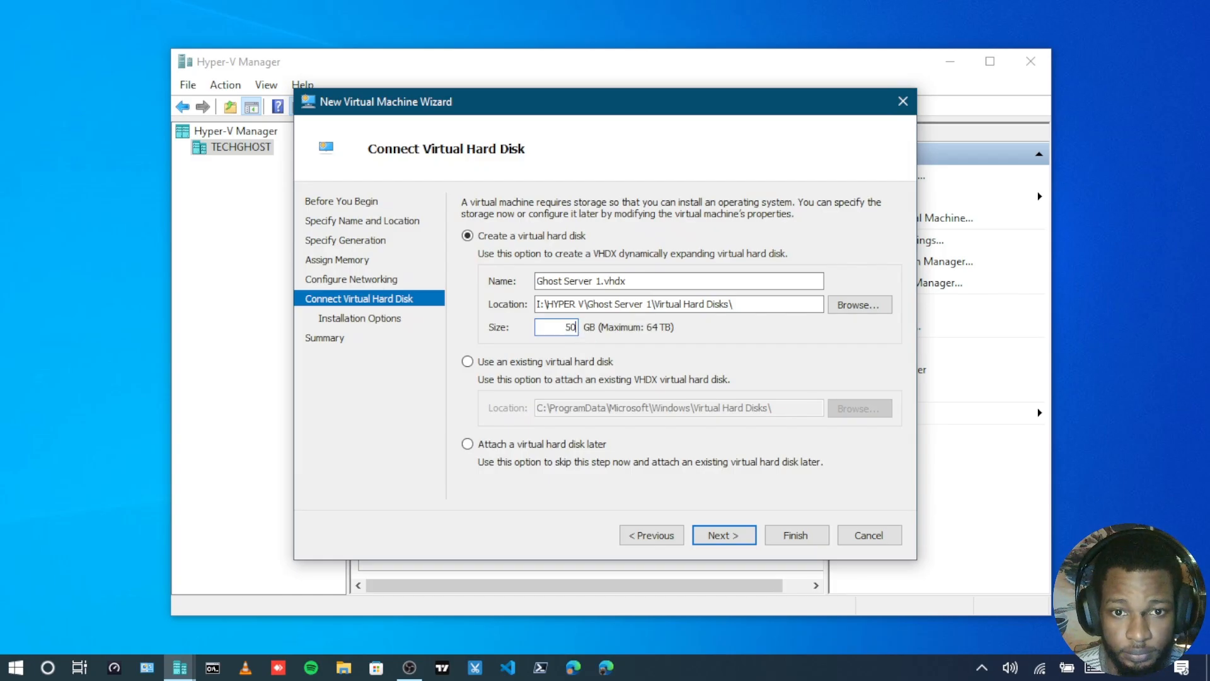
pyautogui.click(723, 535)
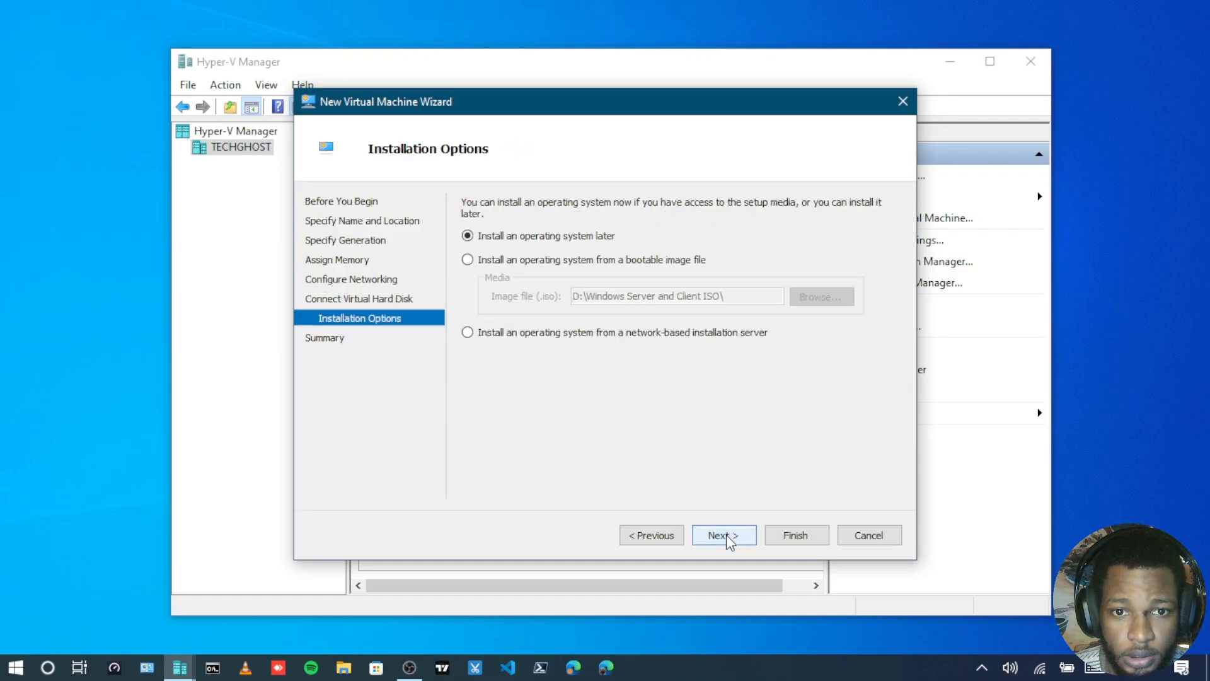
# Install the operating system from the bootable en_windows_server_2016_updated_feb_2018 ISO image and finish creating the Ghost Server 1 virtual machine.
pyautogui.click(486, 258)
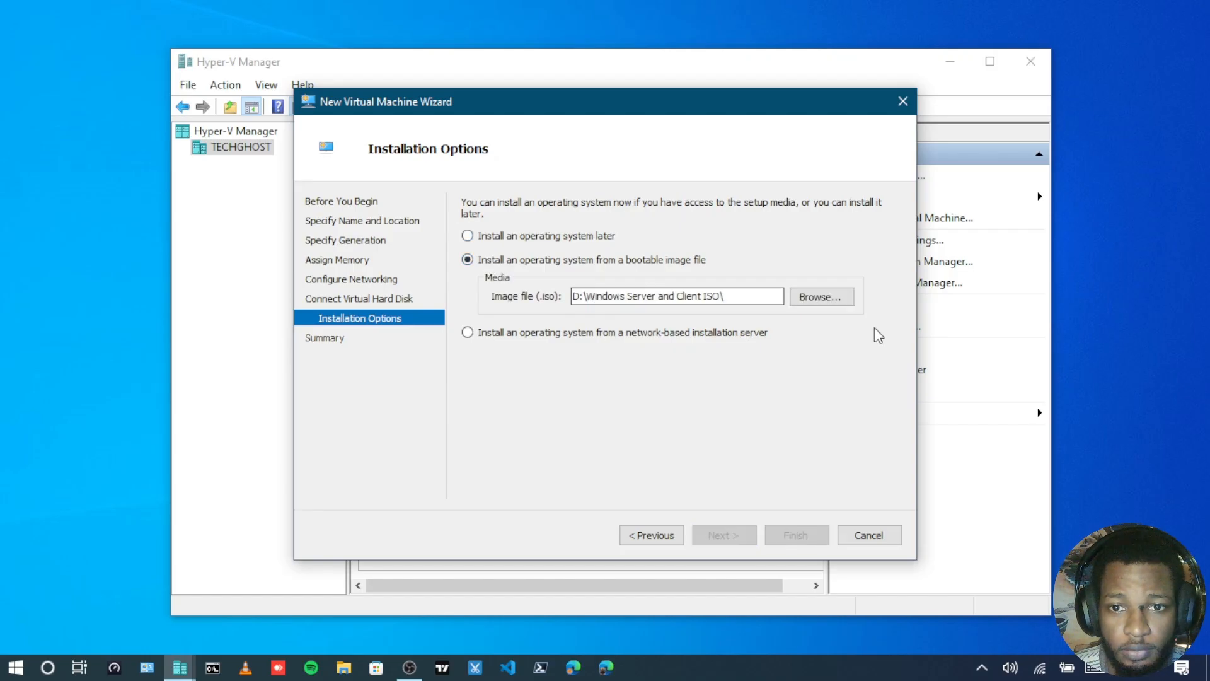
pyautogui.click(817, 297)
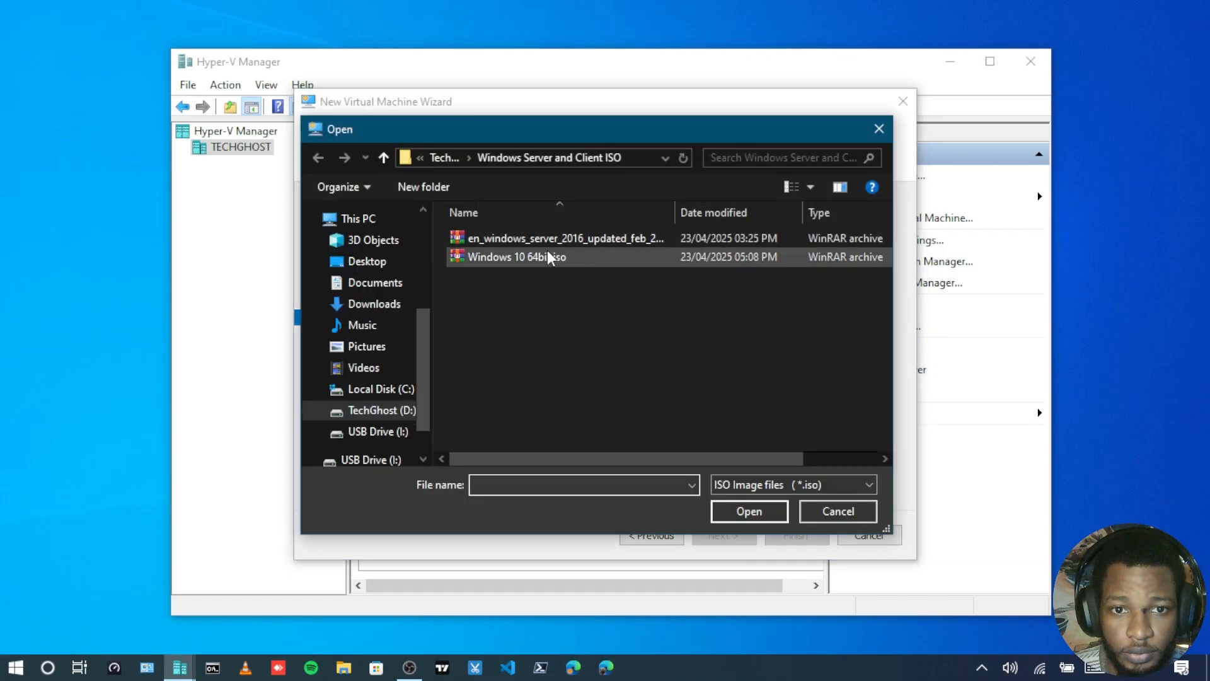
pyautogui.click(629, 243)
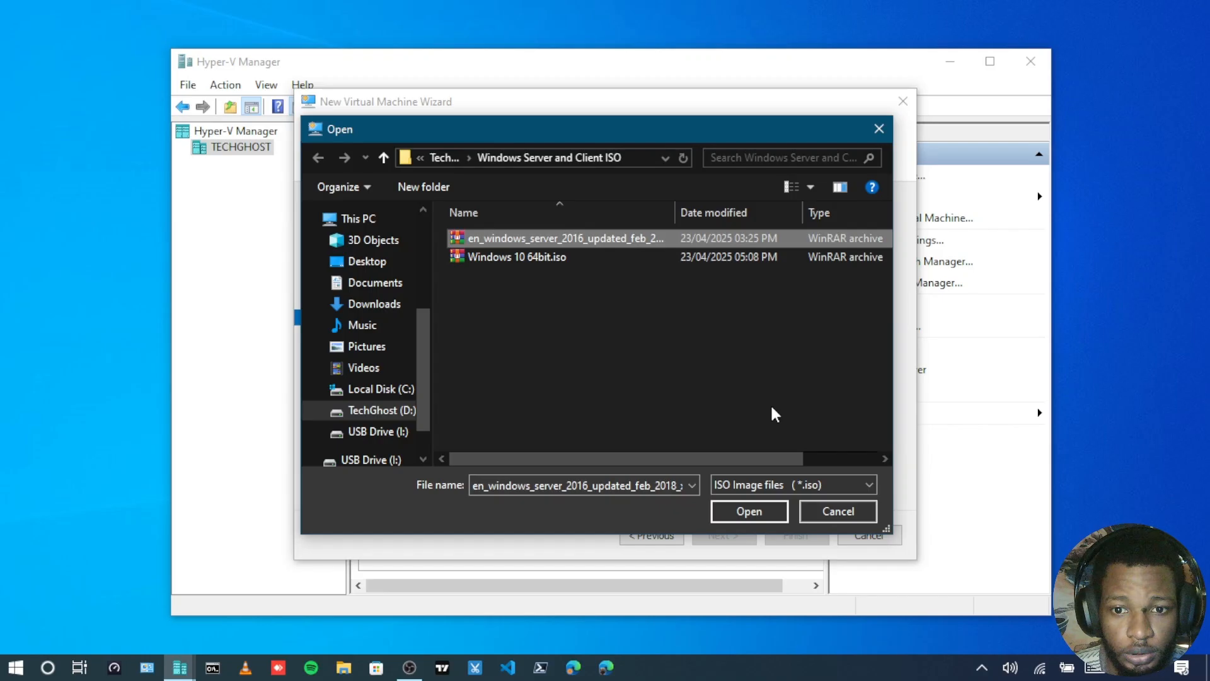
pyautogui.click(756, 510)
pyautogui.click(735, 537)
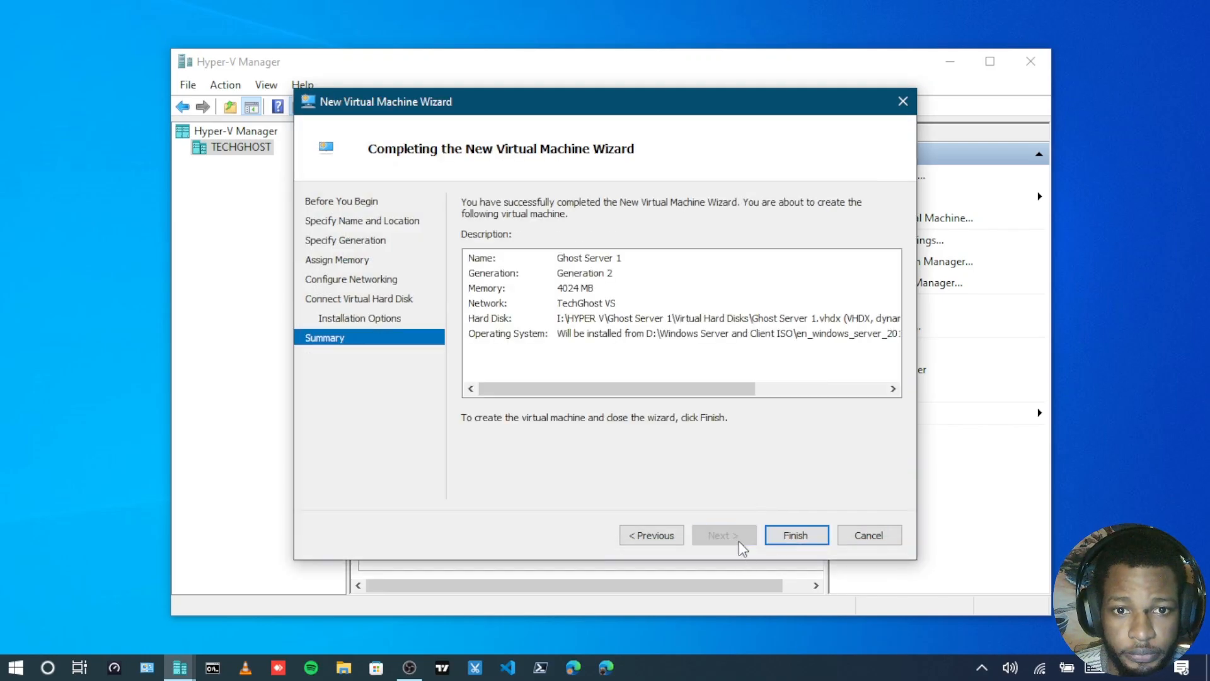
pyautogui.click(803, 537)
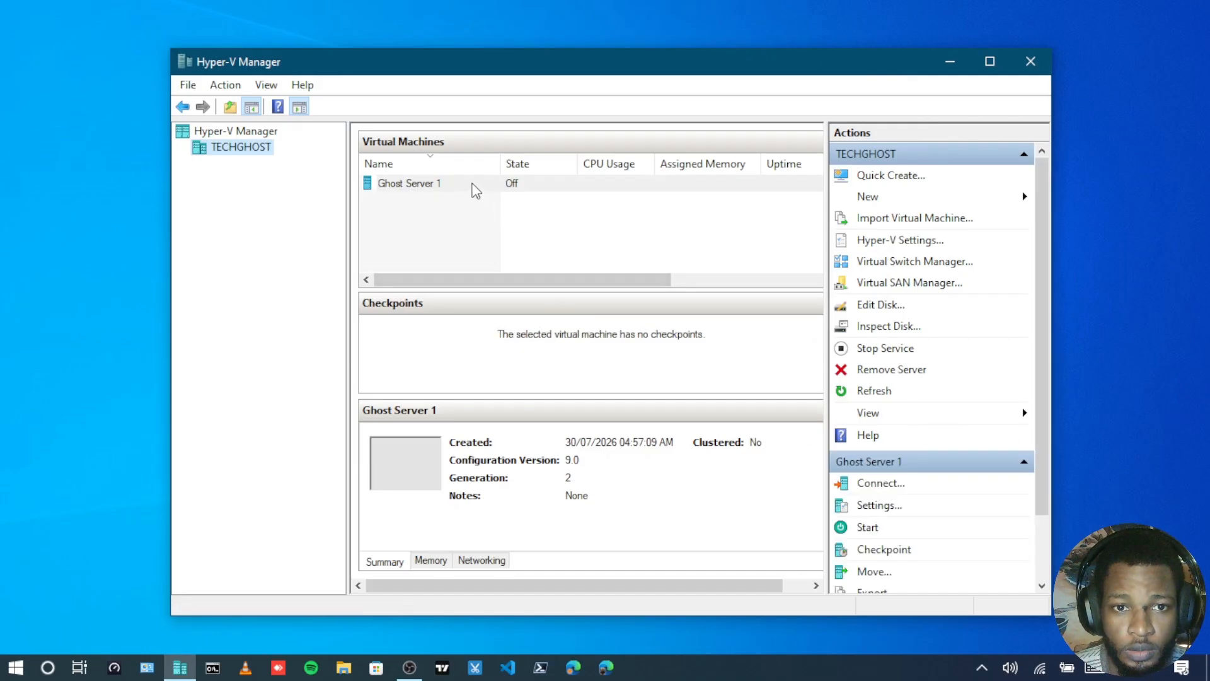
# Connect to the Ghost Server 1 virtual machine, start it, and boot it into Windows Setup [EMS Enabled].
pyautogui.click(474, 188)
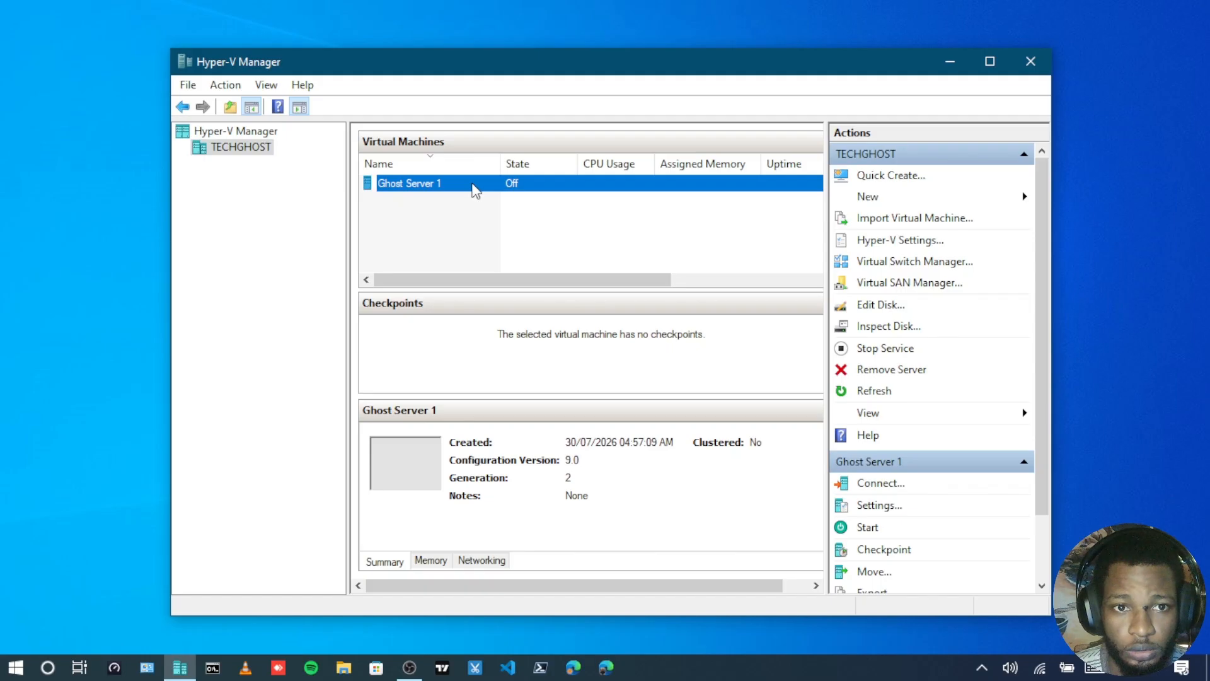
pyautogui.rightClick(474, 188)
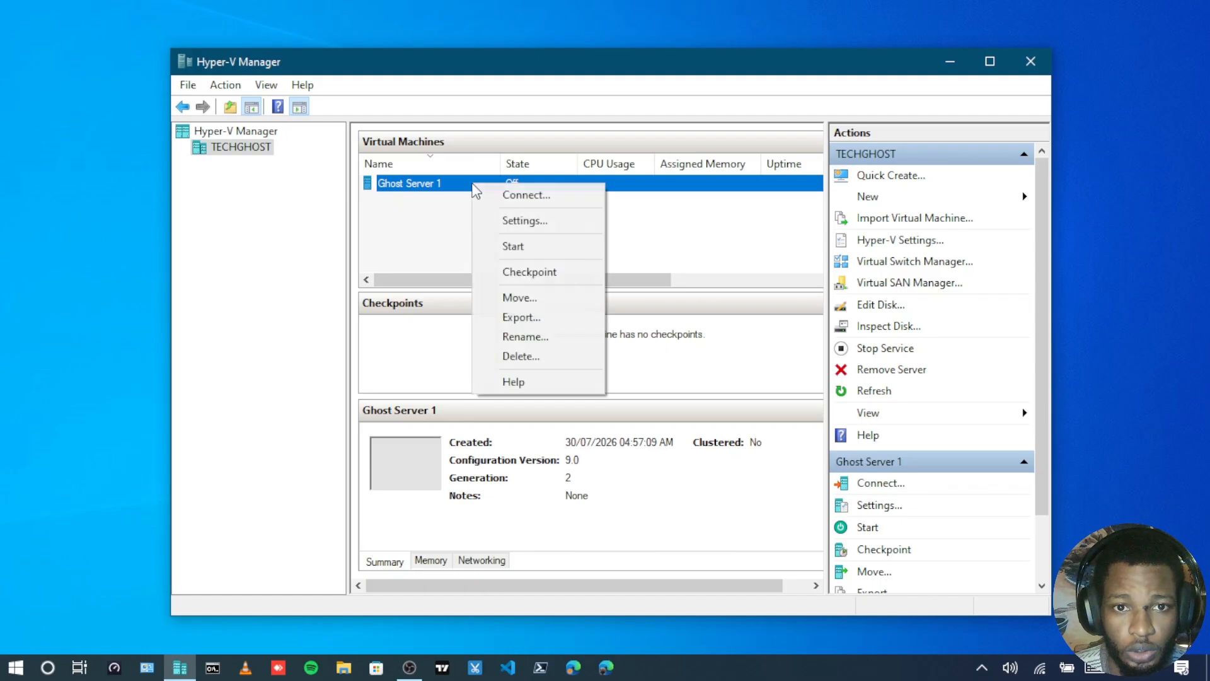
pyautogui.click(563, 200)
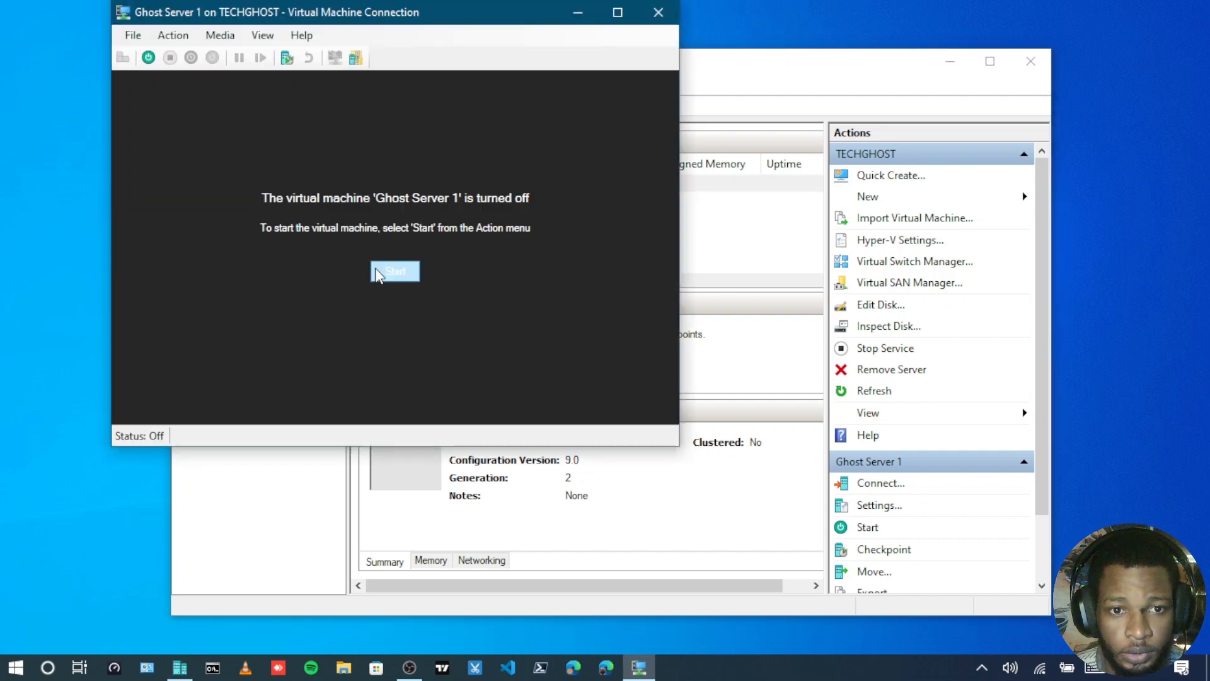
pyautogui.click(386, 273)
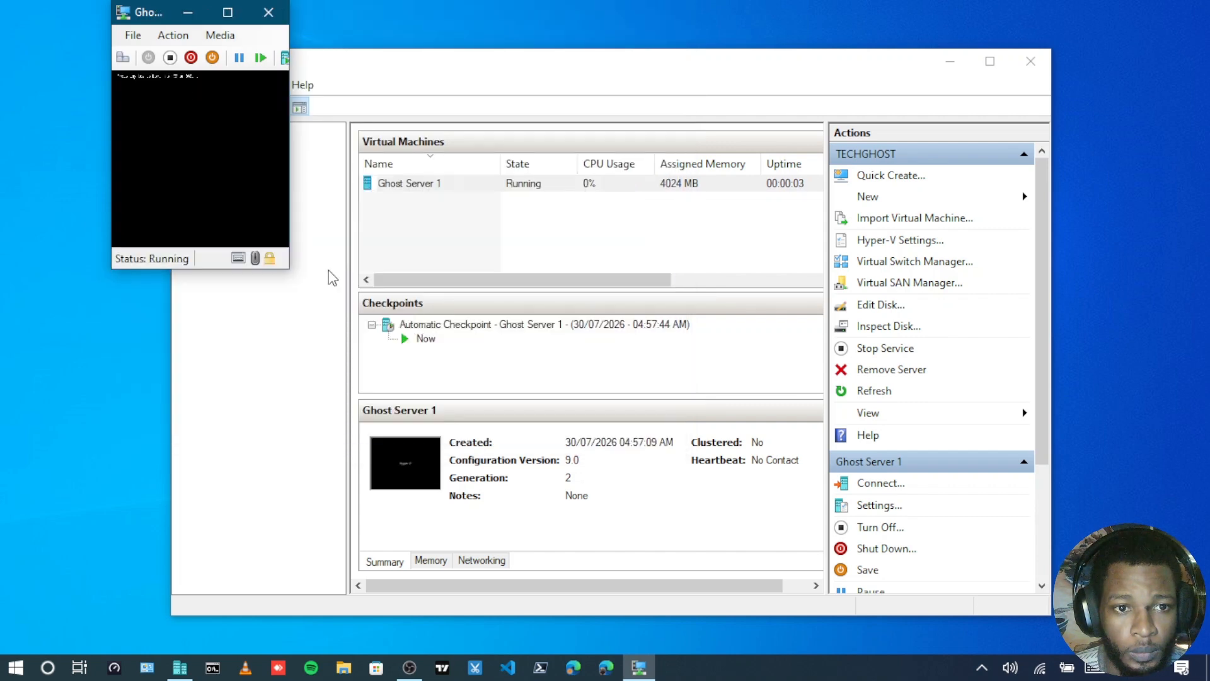
pyautogui.press('Return')
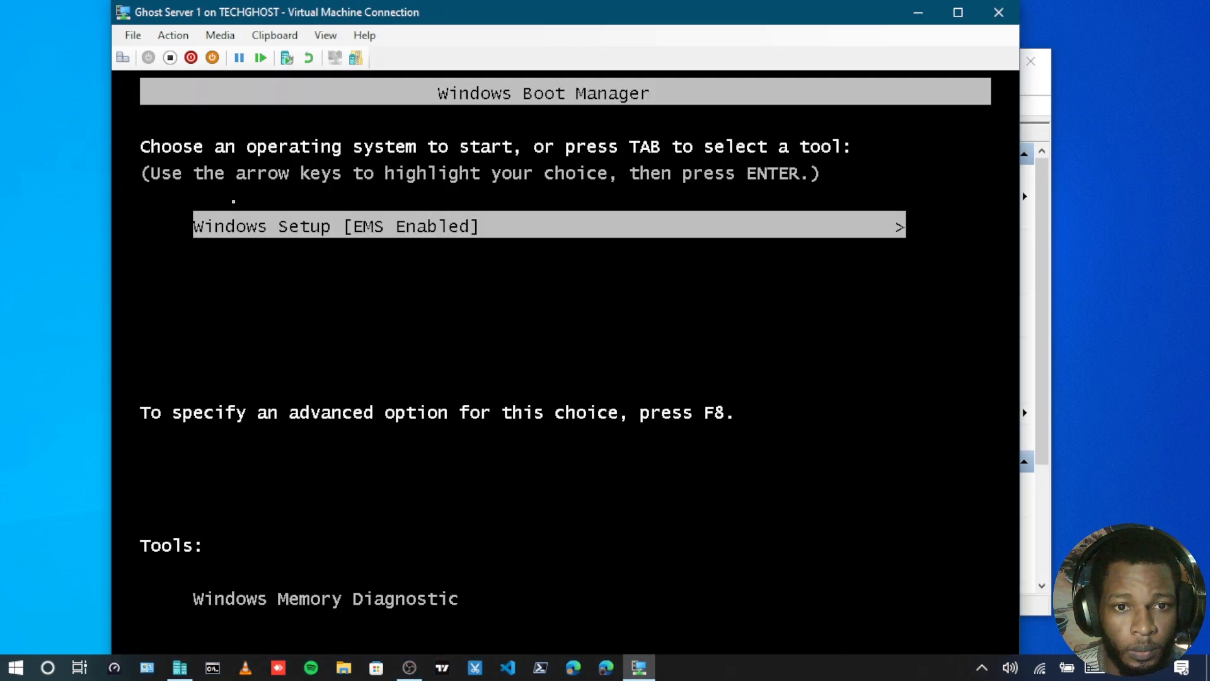
pyautogui.press('Return')
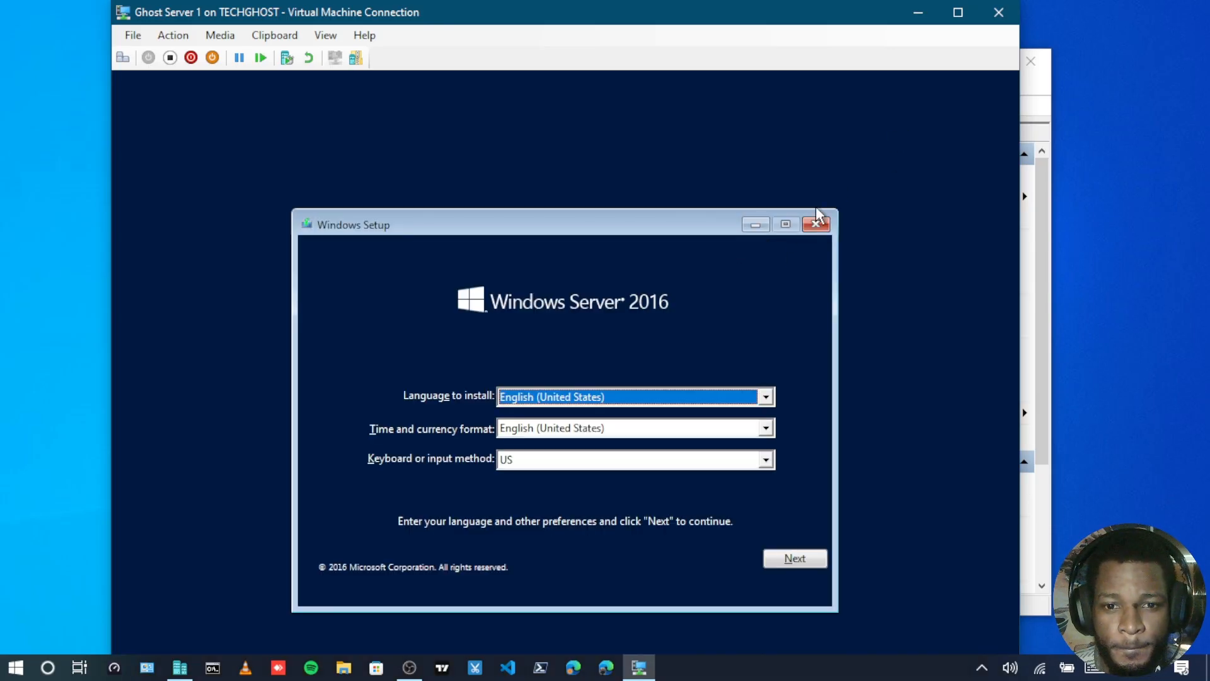
# Begin installing with the default language settings and no product key, choosing Windows Server 2016 Datacenter (Desktop Experience).
pyautogui.click(798, 558)
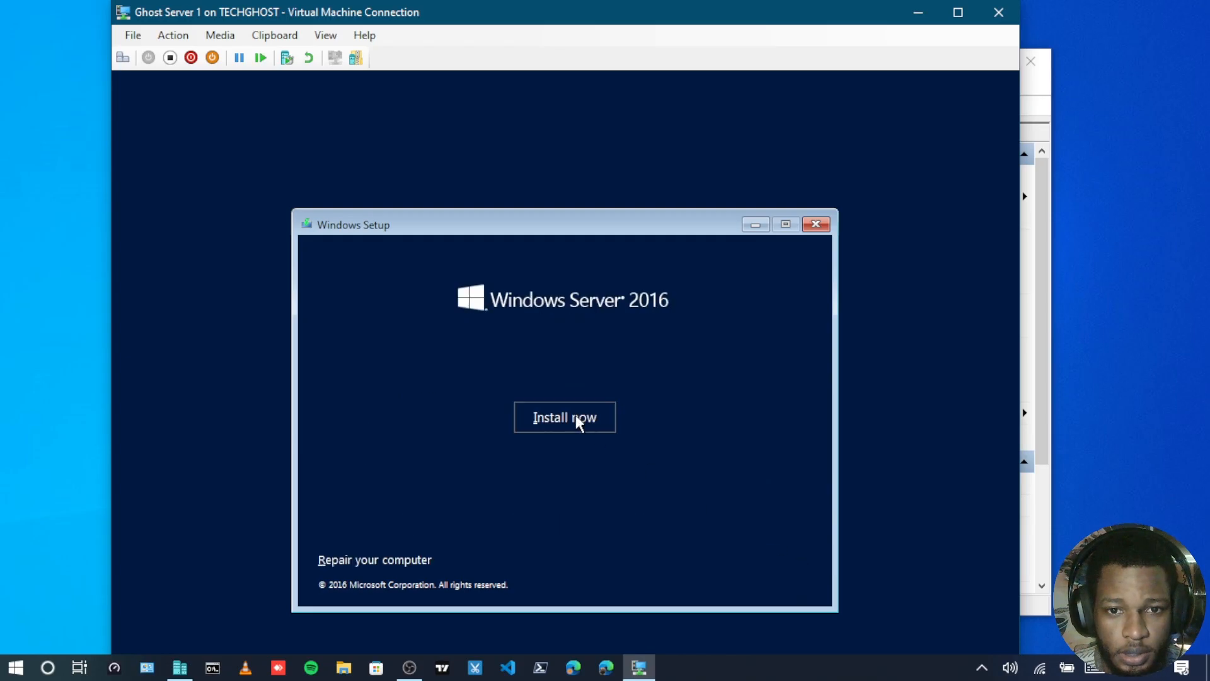
pyautogui.click(576, 418)
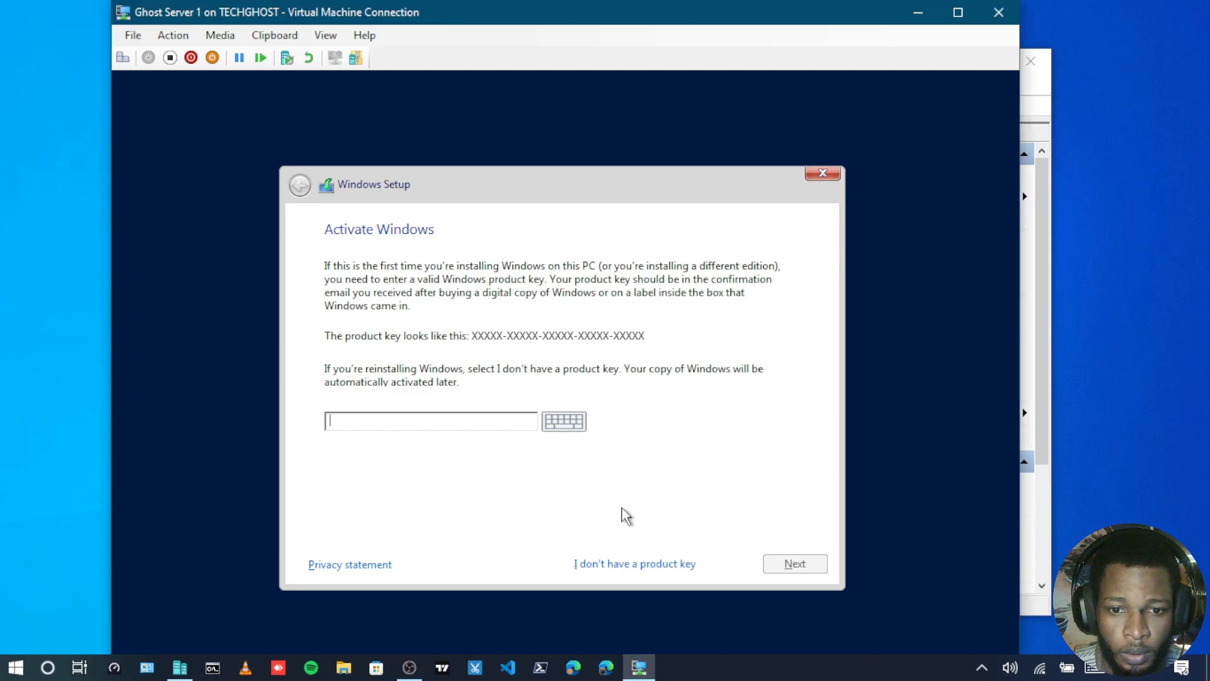
pyautogui.click(649, 568)
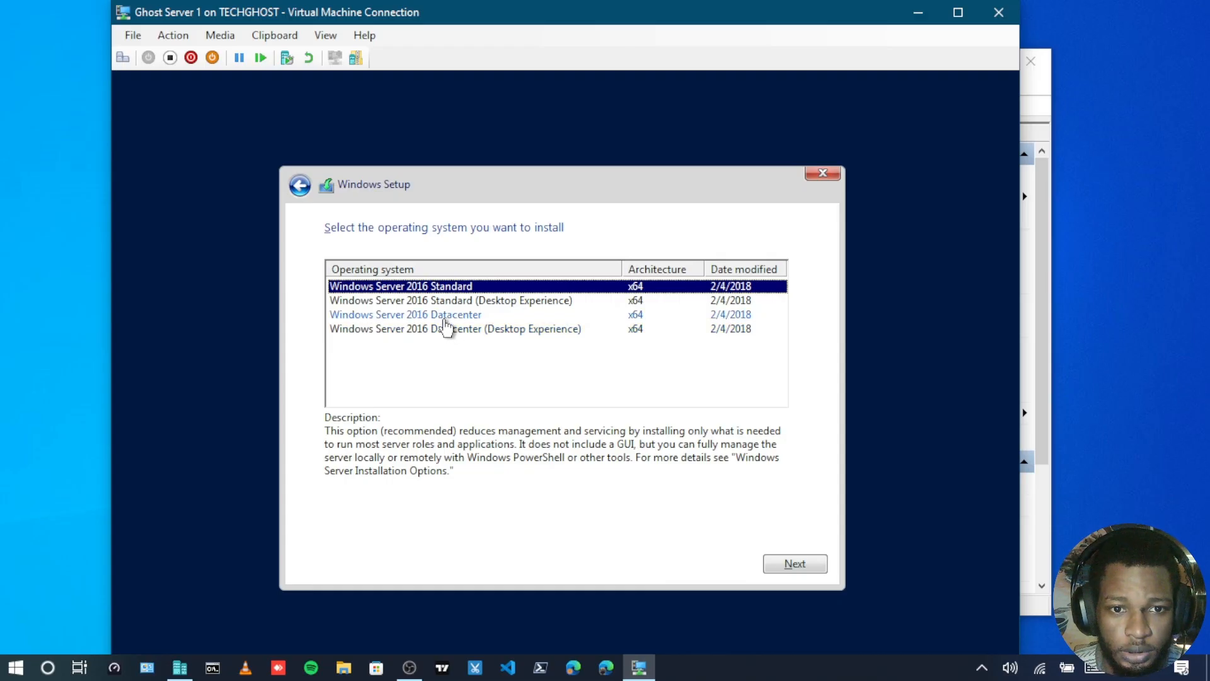
pyautogui.click(498, 329)
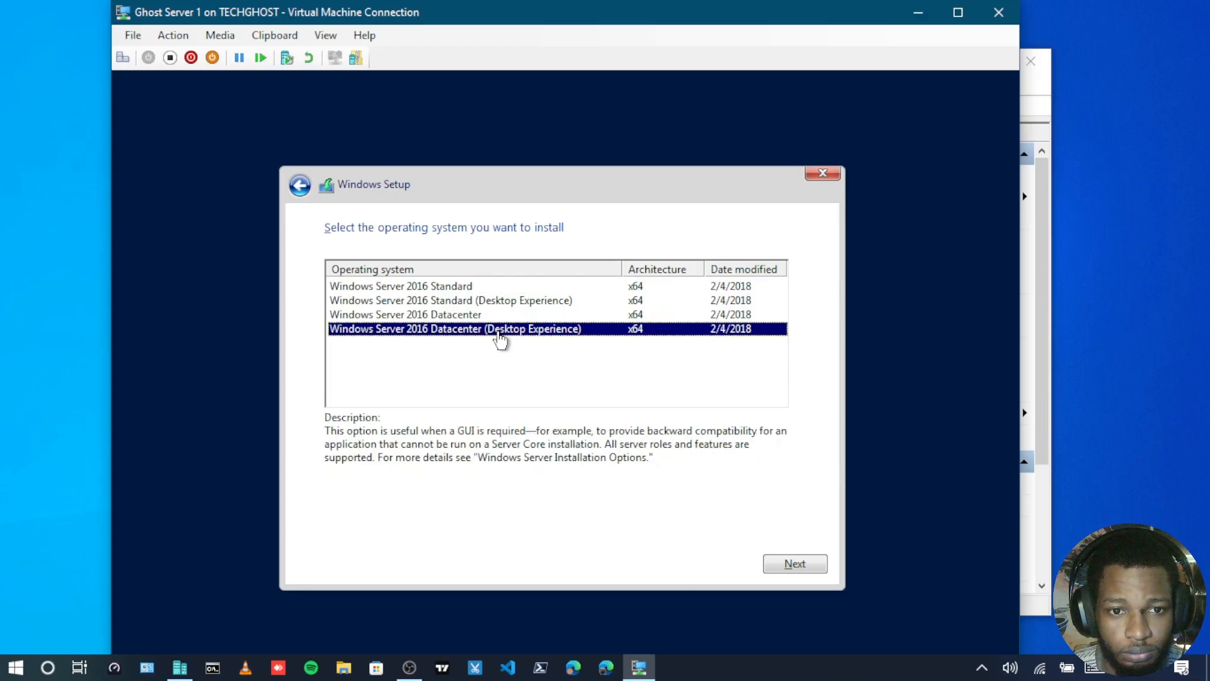
pyautogui.click(810, 574)
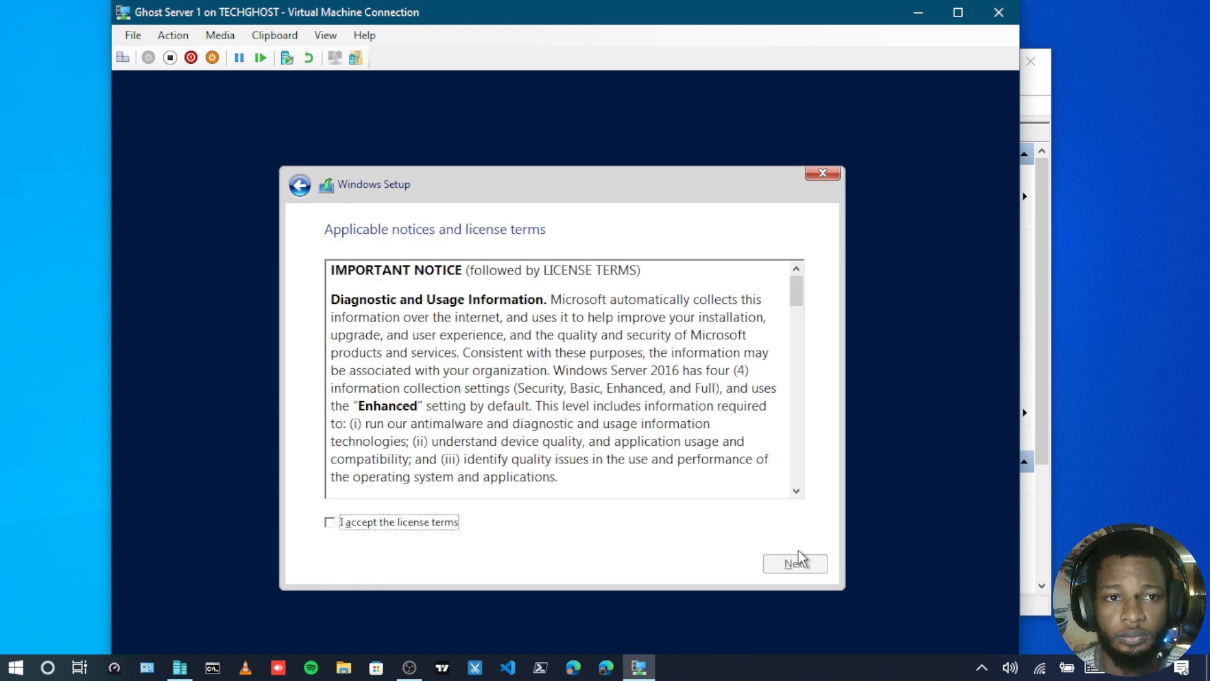
# Accept the license terms and run a custom Windows-only installation on Drive 0 Unallocated Space.
pyautogui.click(362, 525)
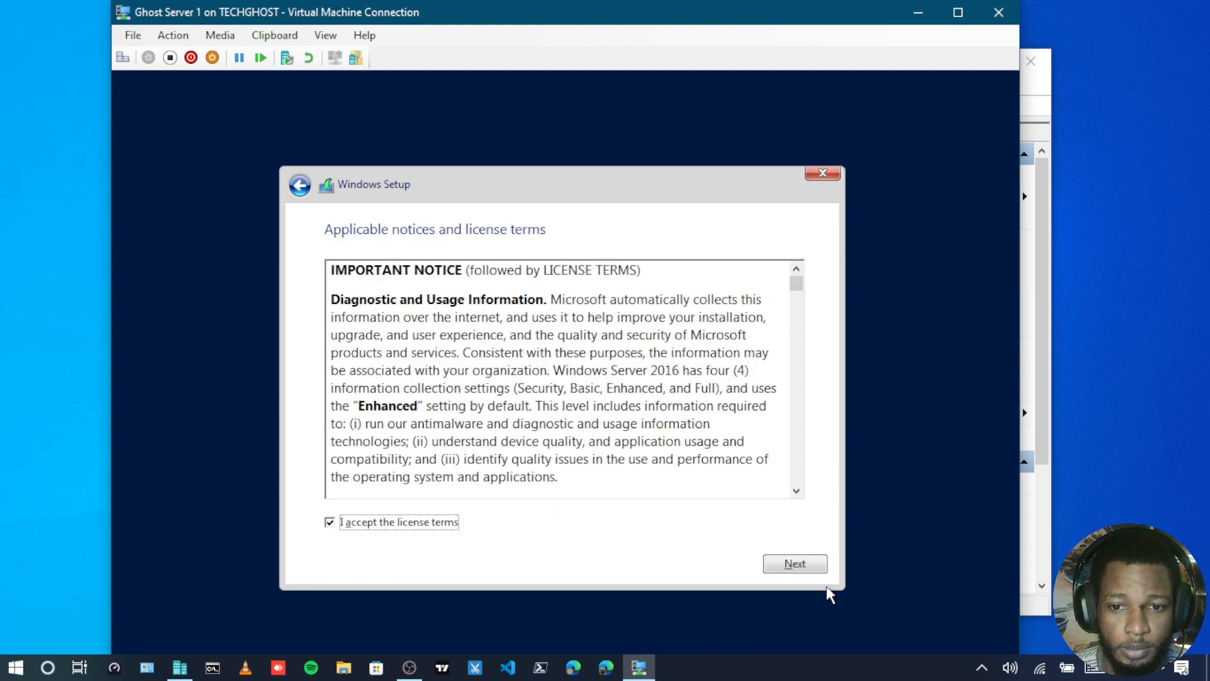
pyautogui.click(796, 564)
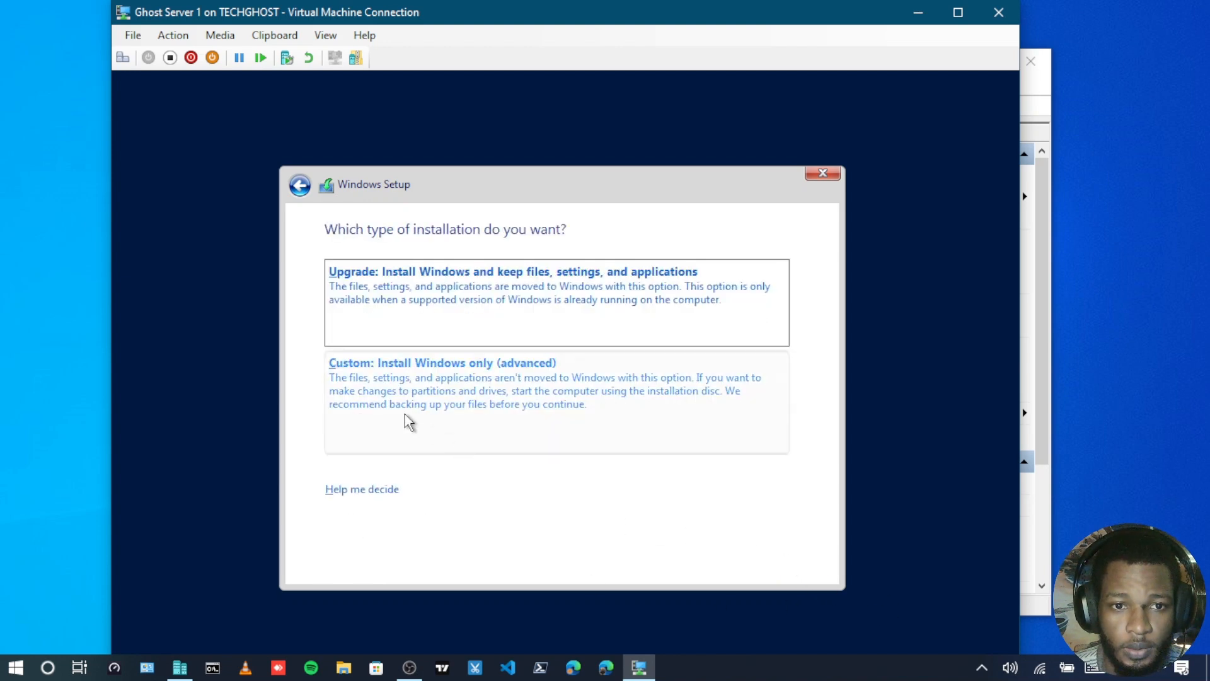
pyautogui.click(439, 403)
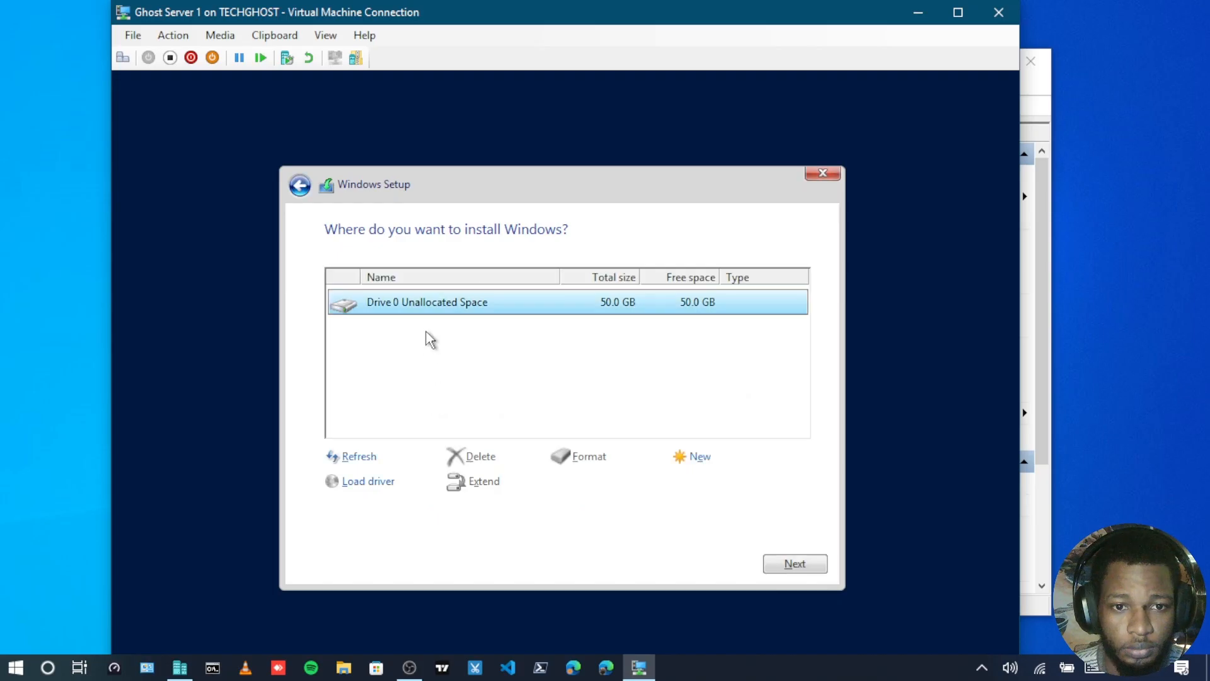
pyautogui.click(806, 568)
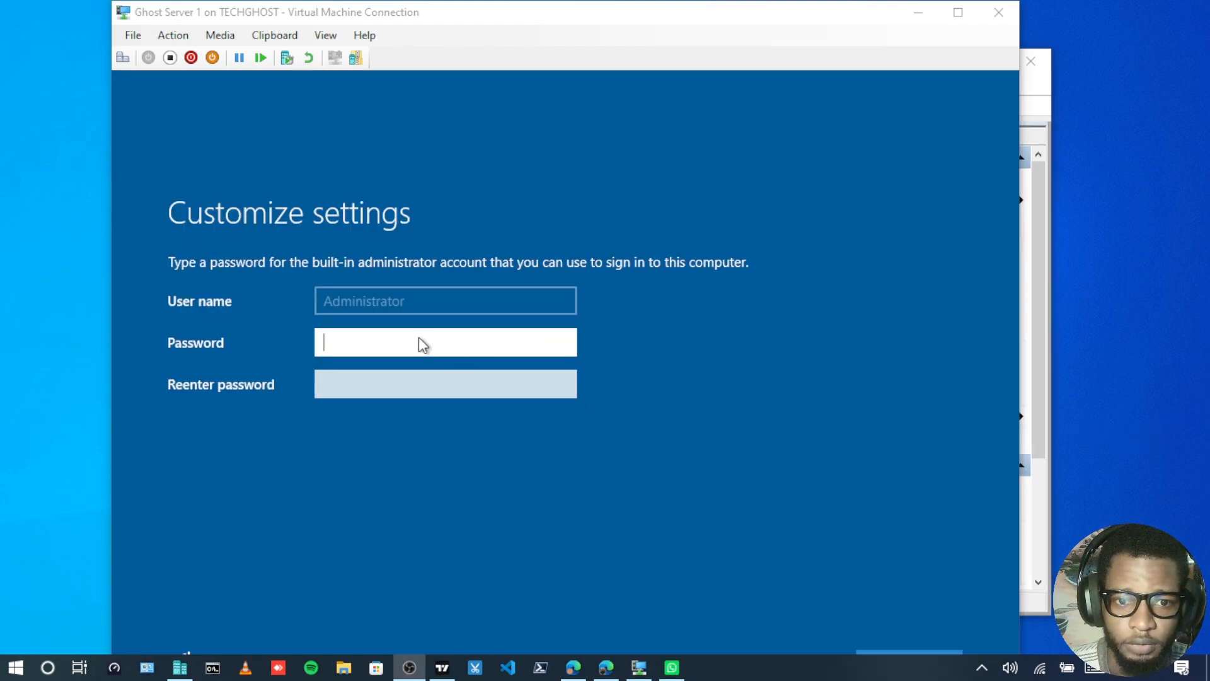
# Enter and re-enter the password for the built-in administrator account and finish customizing the settings.
pyautogui.click(419, 338)
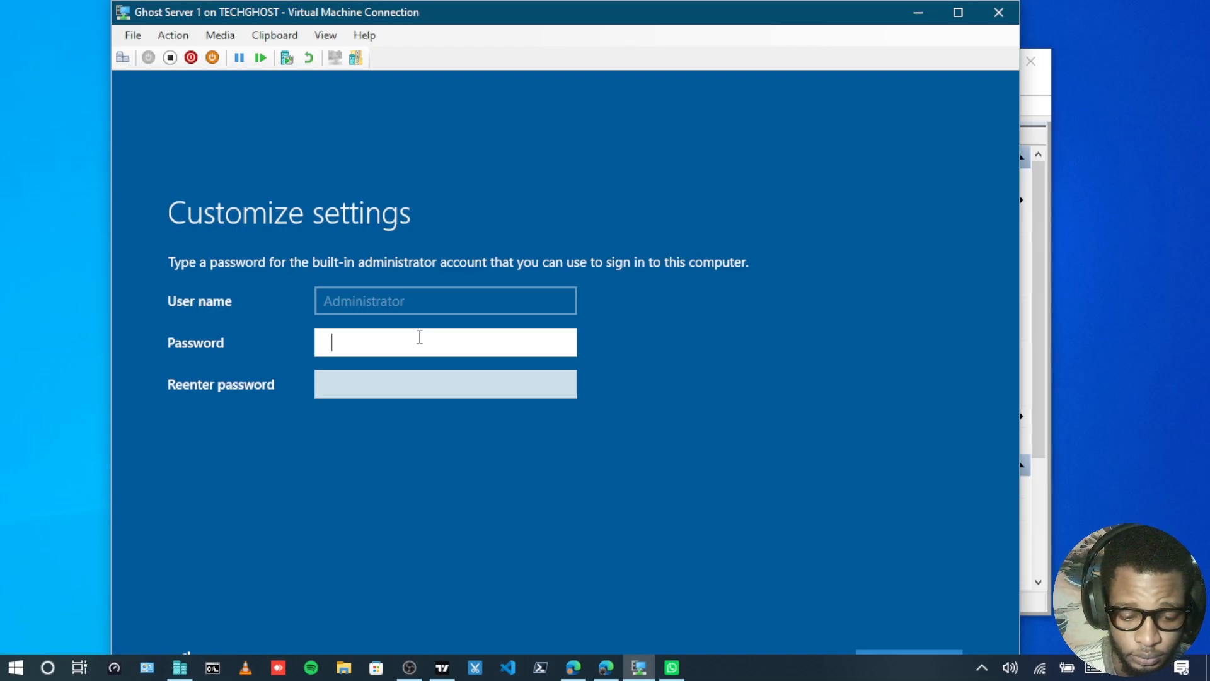
pyautogui.write('•••••')
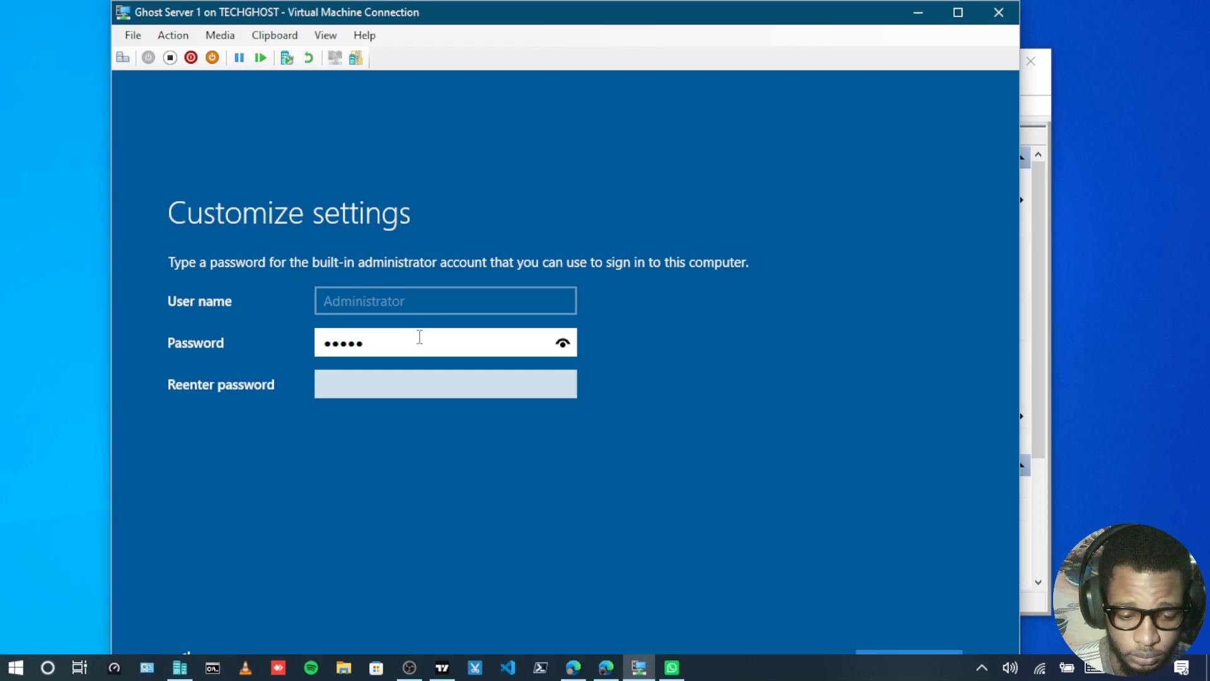
pyautogui.write('•')
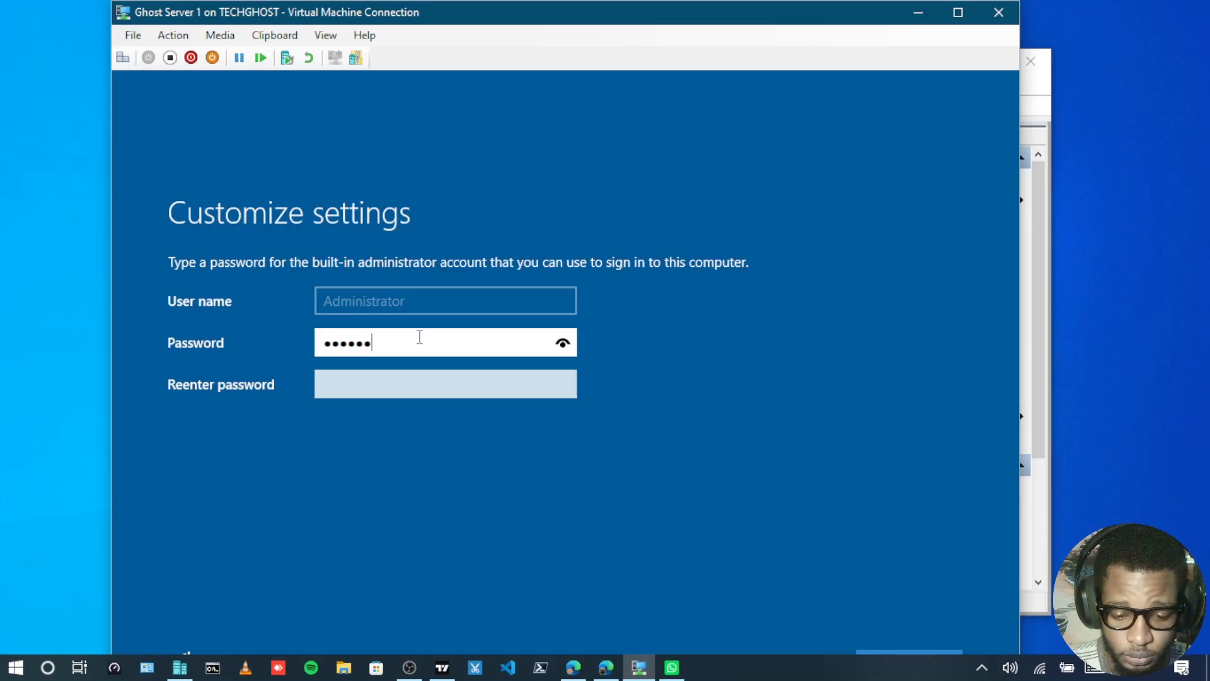
pyautogui.write('••')
pyautogui.press('Tab')
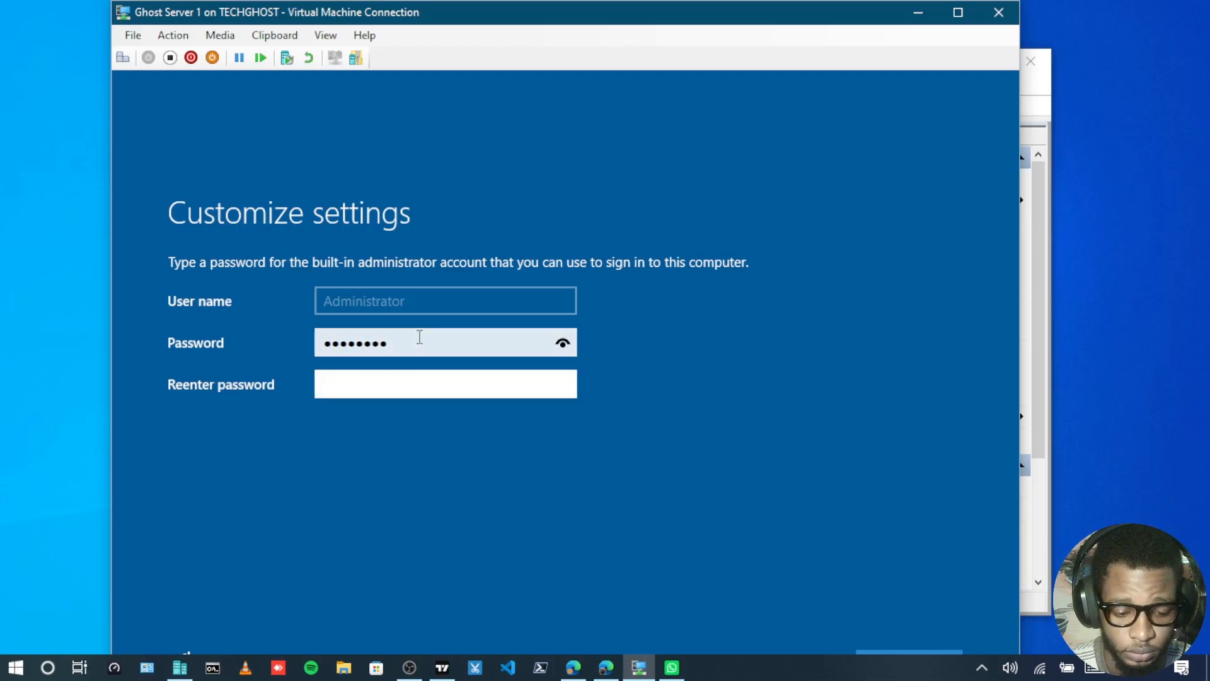
pyautogui.write('•••••••••')
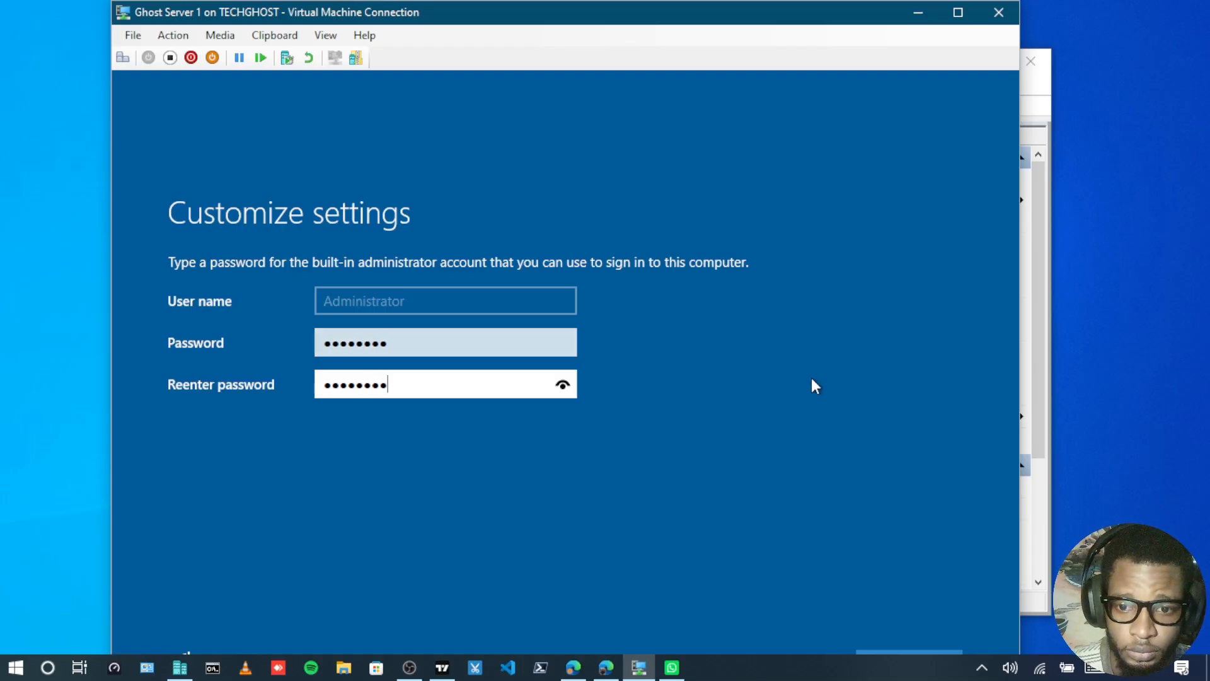
pyautogui.moveTo(822, 16); pyautogui.dragTo(789, 16)
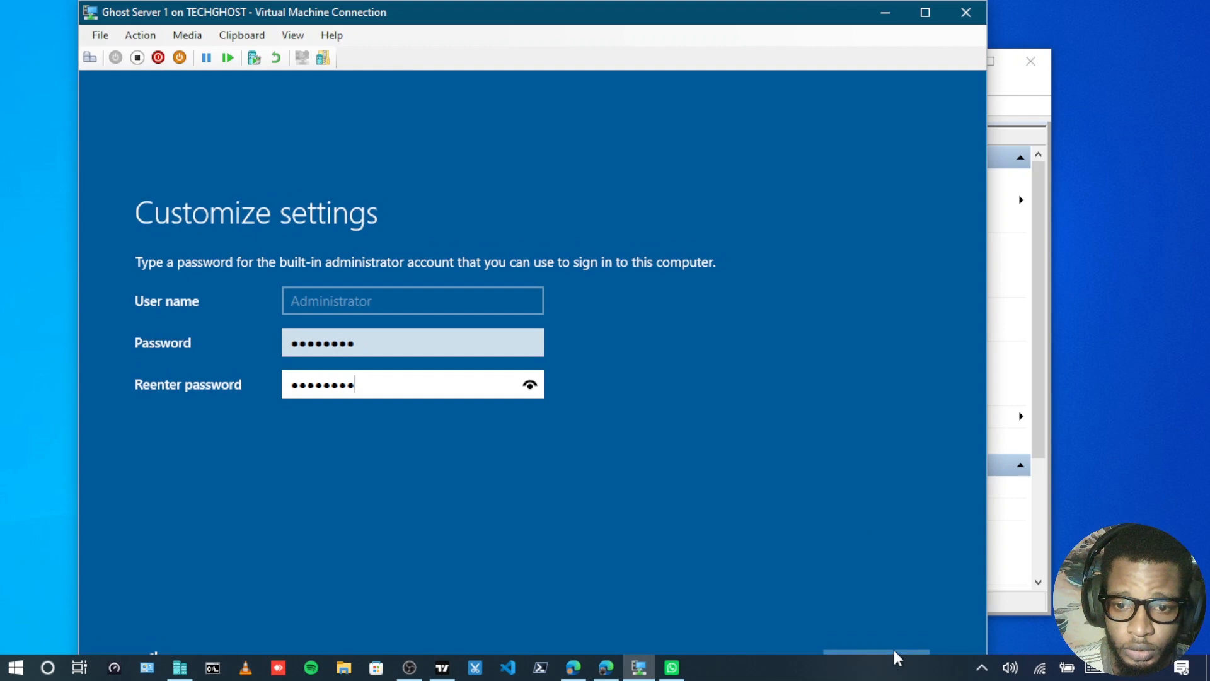
pyautogui.click(894, 651)
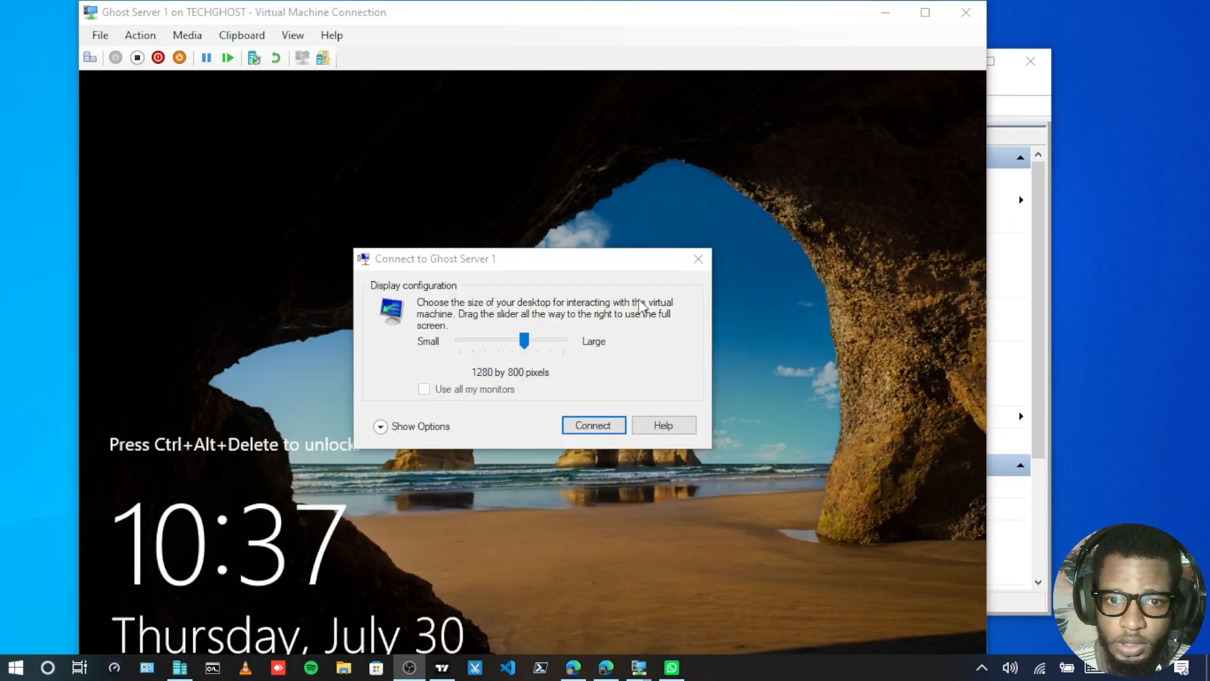
# Connect to Ghost Server 1 at 1280 by 800 pixels and sign in with the administrator account password.
pyautogui.click(626, 270)
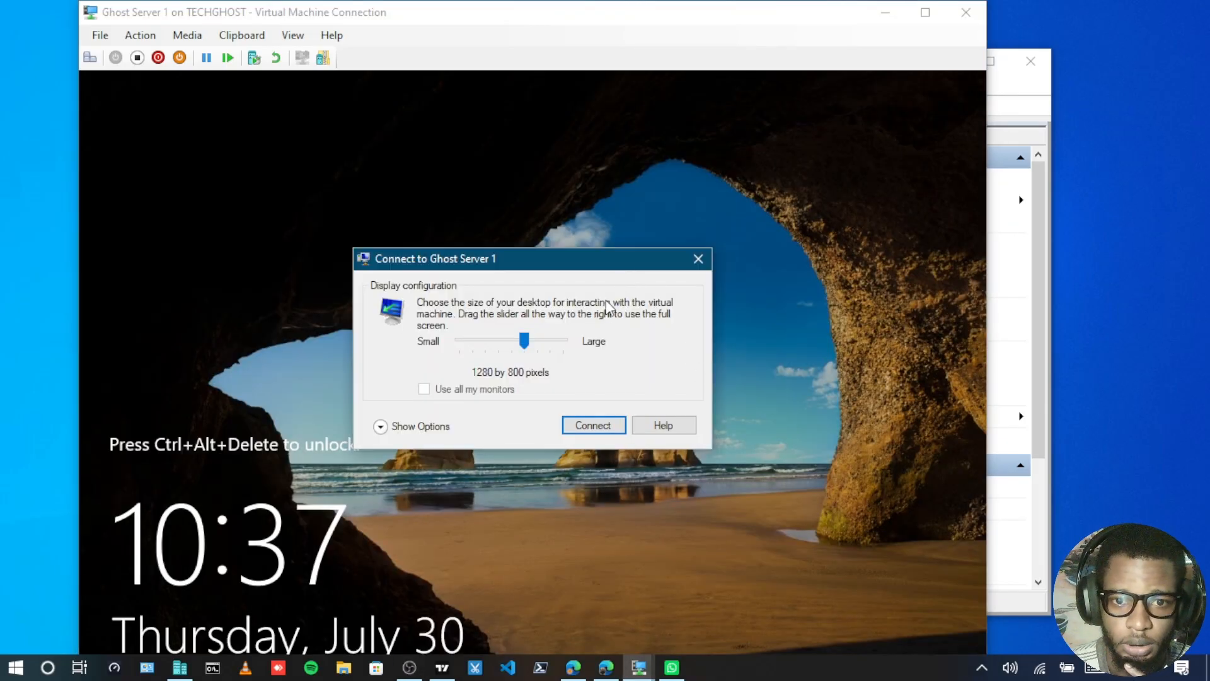
pyautogui.click(616, 426)
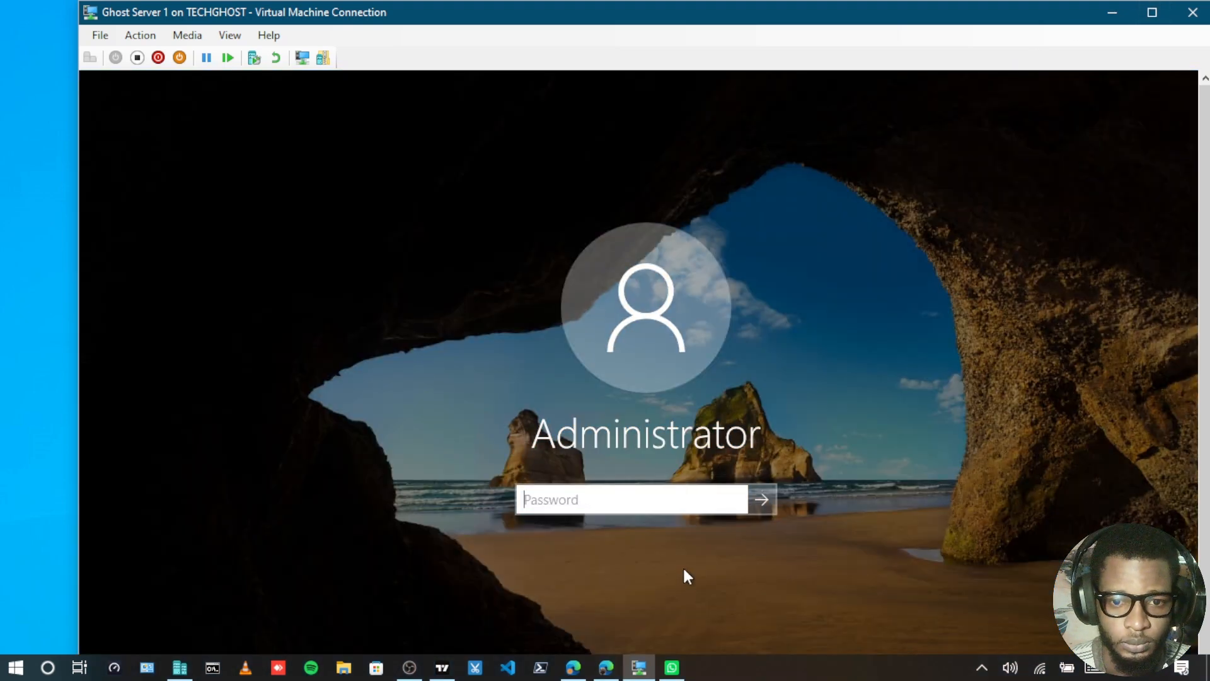
pyautogui.write('••')
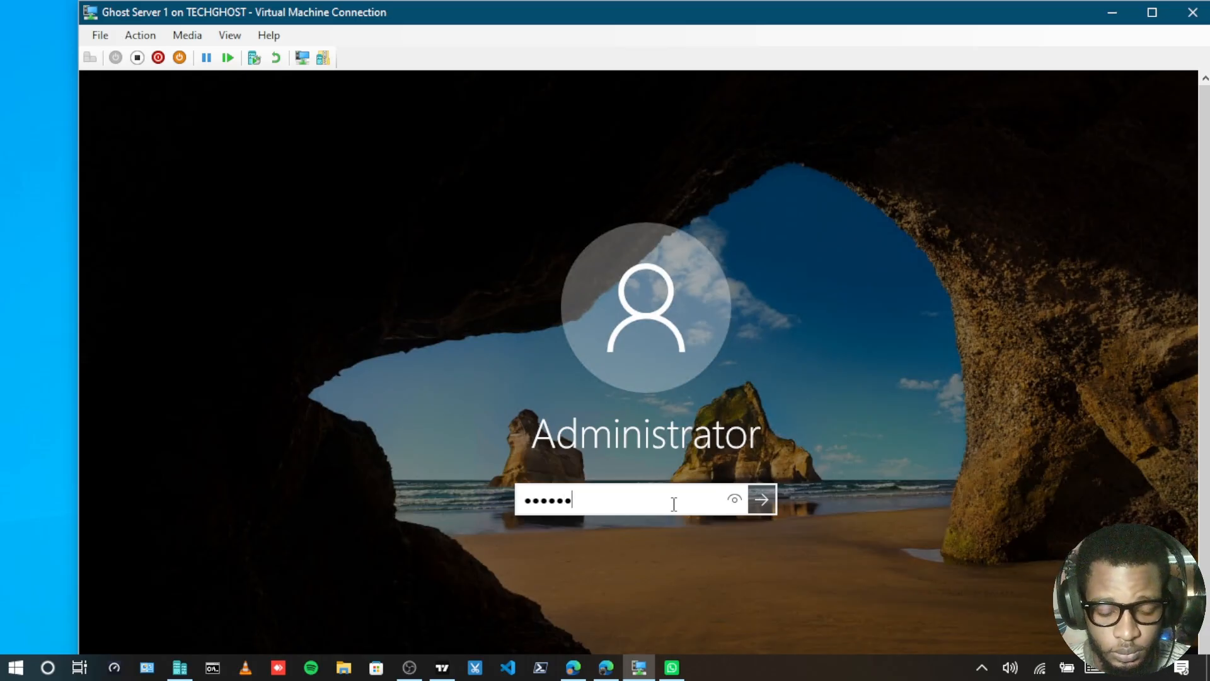
pyautogui.write('••••••')
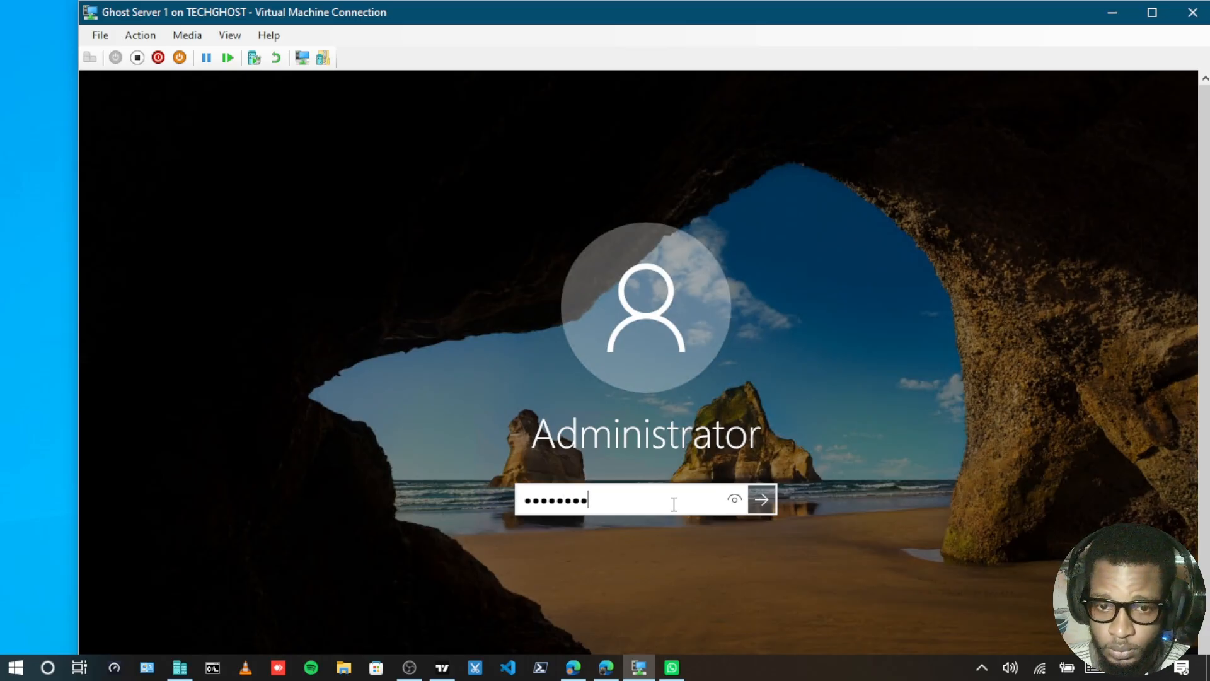
pyautogui.press('Return')
# Switch the Ghost Server 1 session to full screen and restore it to a window.
pyautogui.moveTo(1014, 18); pyautogui.dragTo(963, 14)
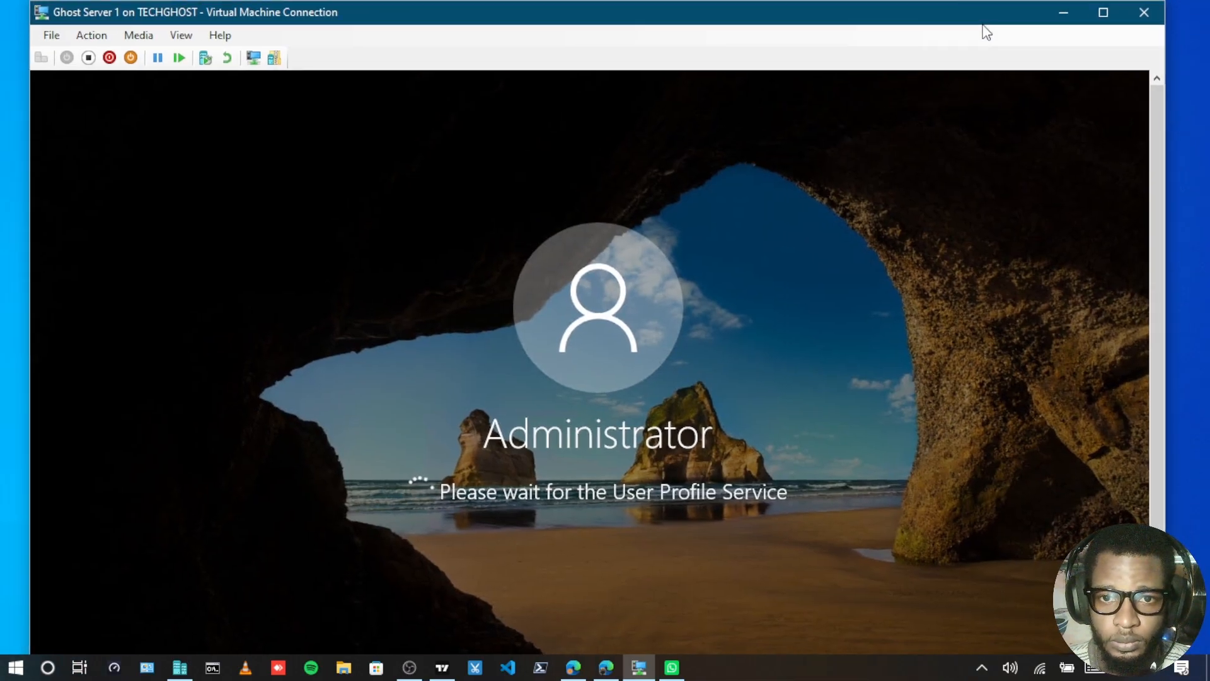
pyautogui.click(1103, 13)
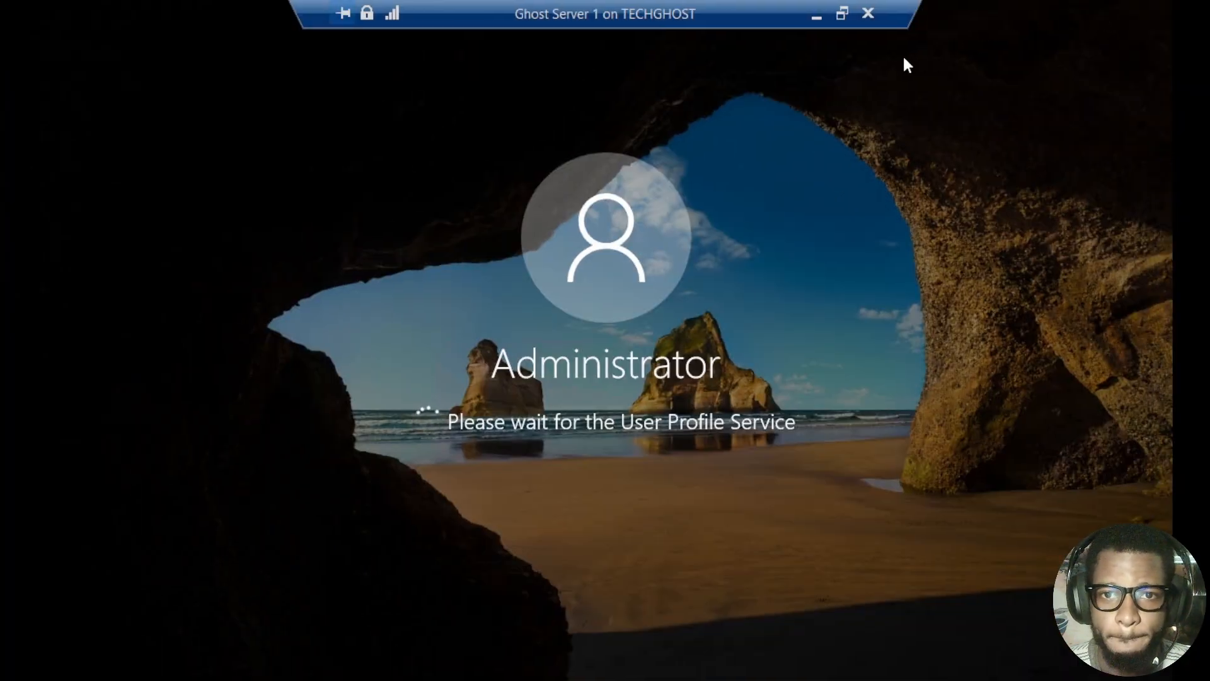
pyautogui.click(842, 15)
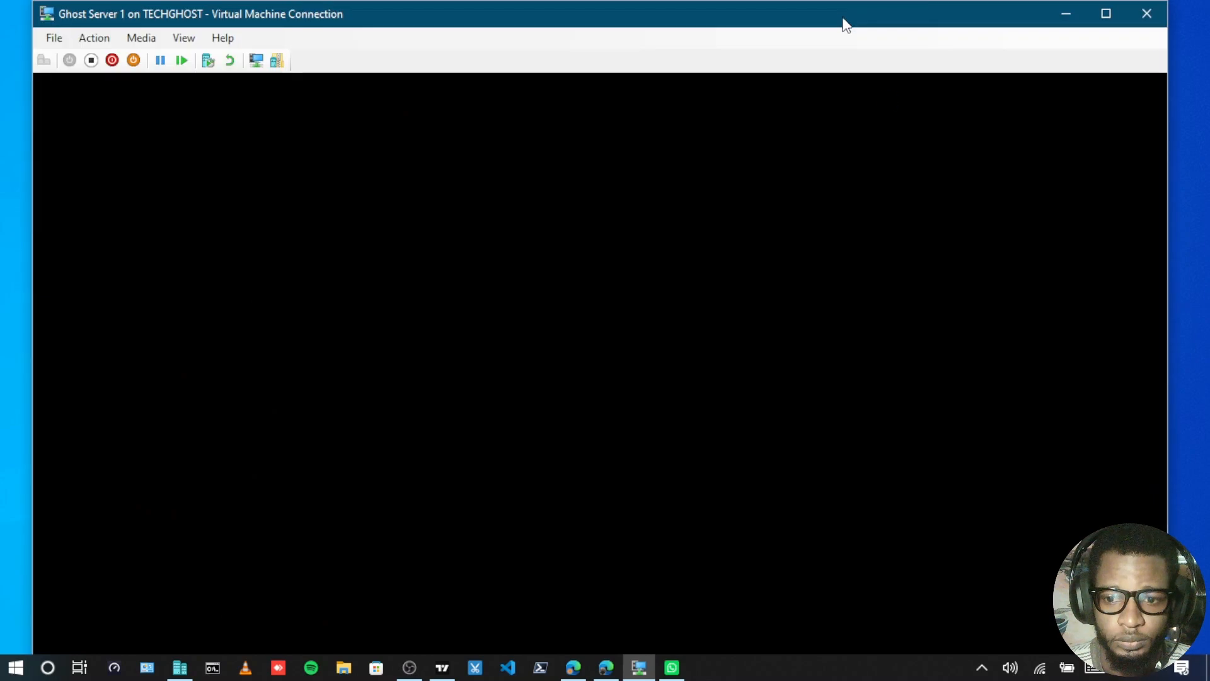
pyautogui.click(408, 668)
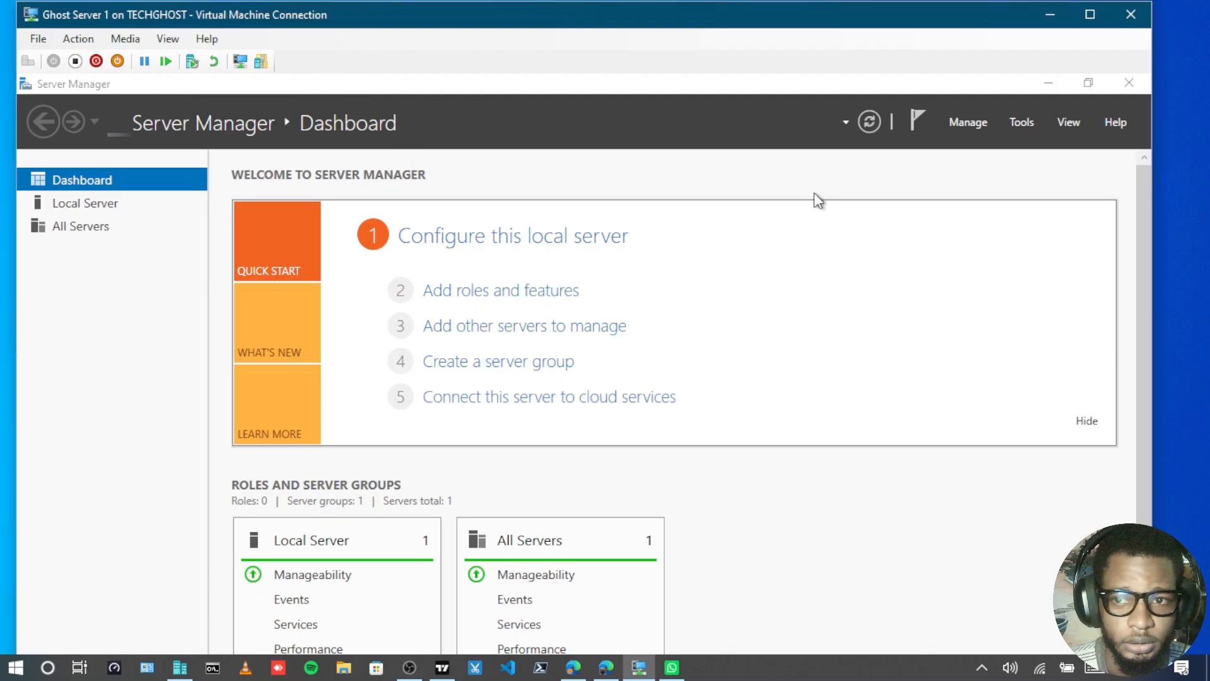
# Expand the Ghost Server 1 session to full screen, review the Server Manager dashboard and open File Explorer inside the virtual machine.
pyautogui.click(1095, 14)
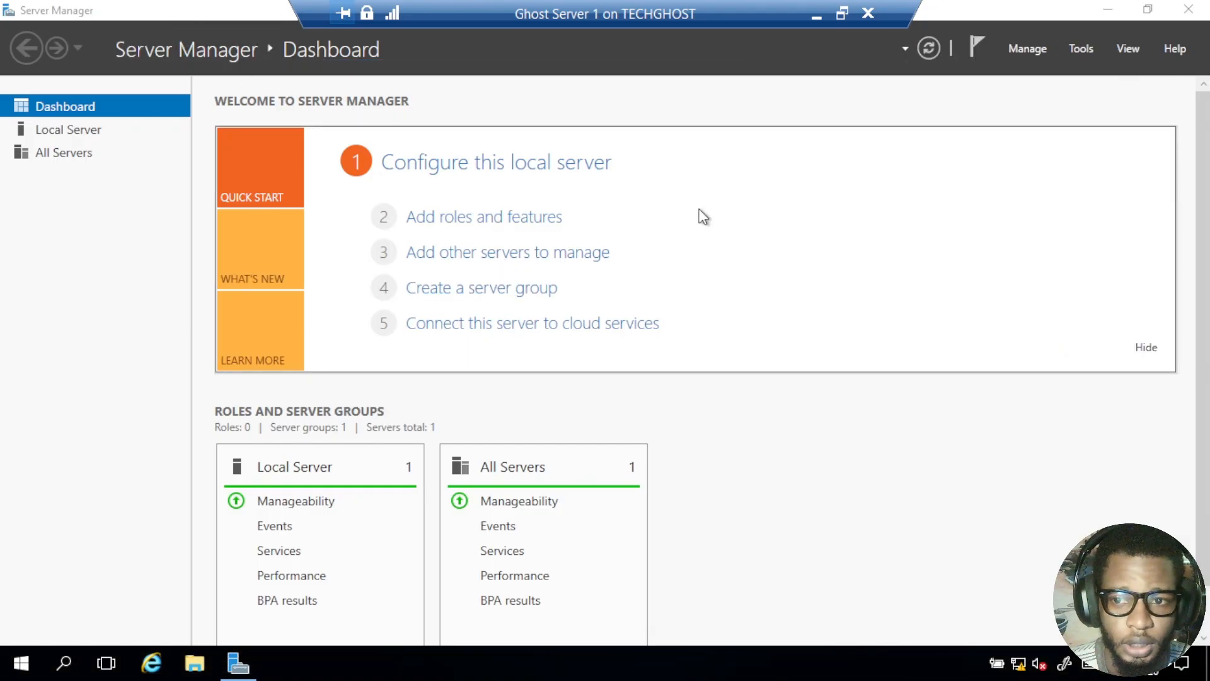
pyautogui.scroll(-1, 1208, 401)
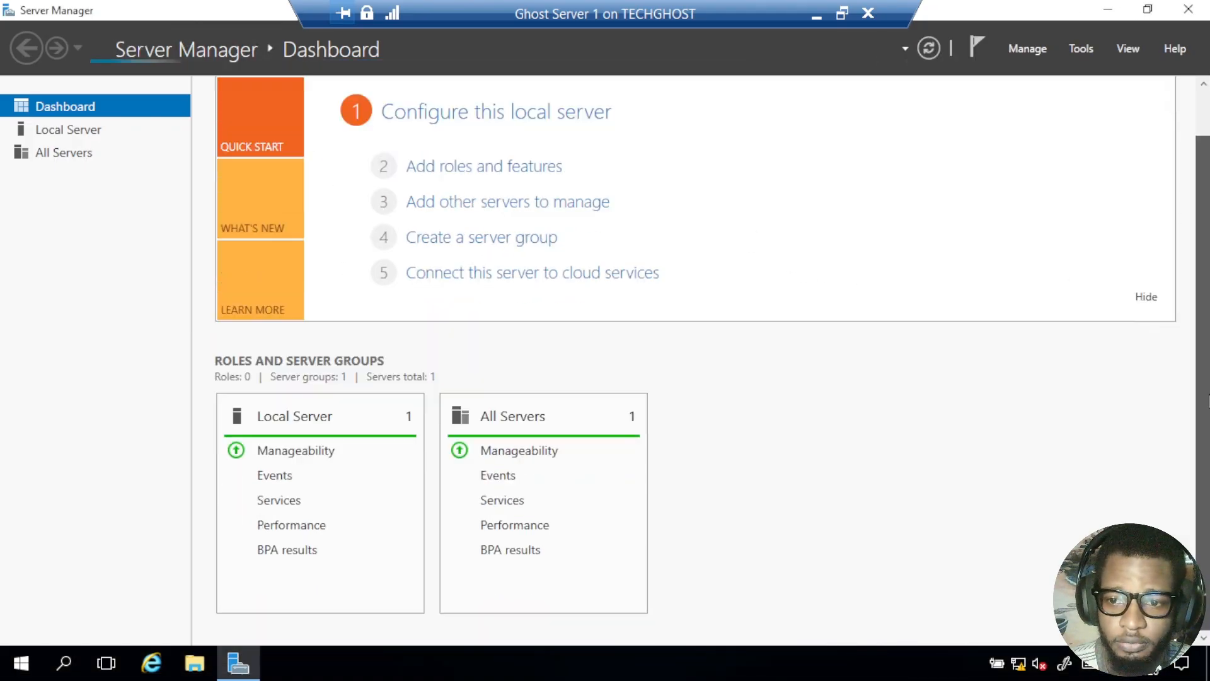
pyautogui.scroll(1, 1192, 246)
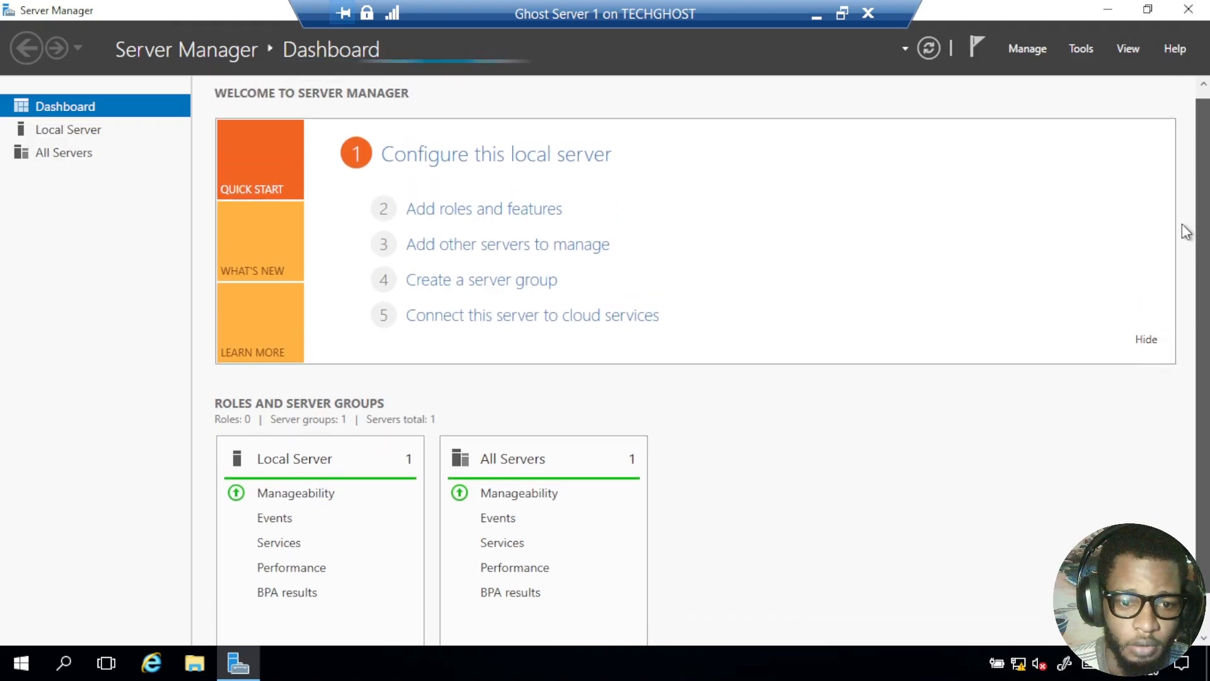
pyautogui.click(208, 673)
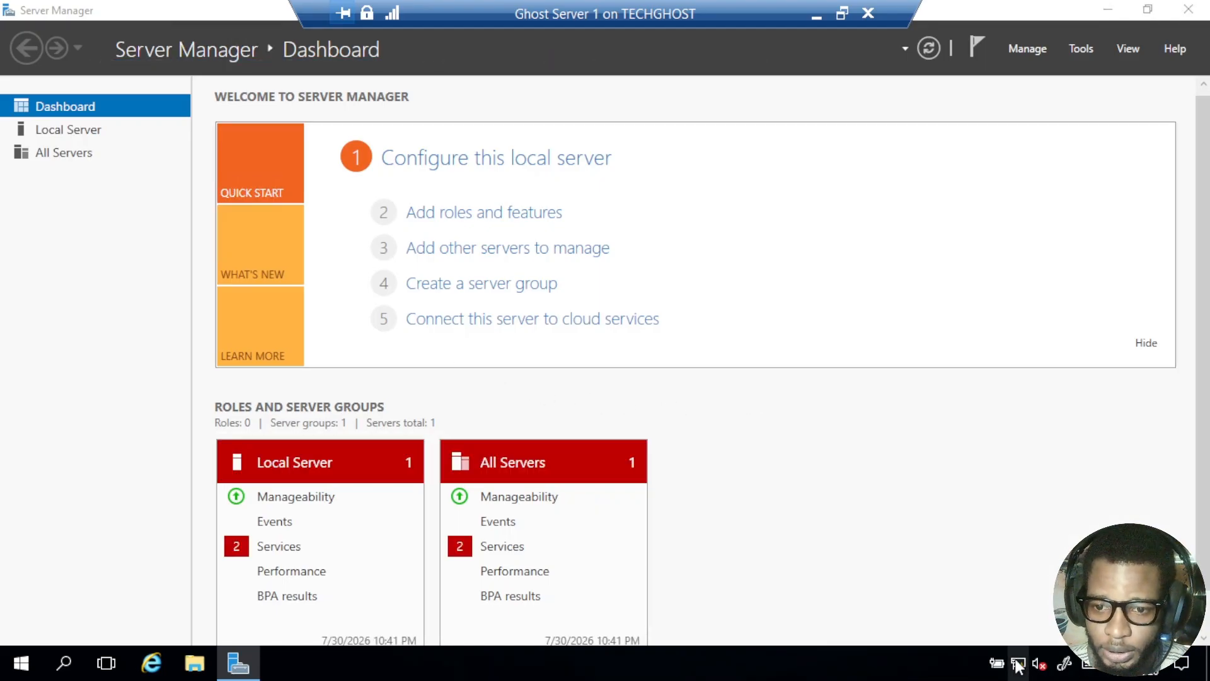
pyautogui.moveTo(1021, 669)
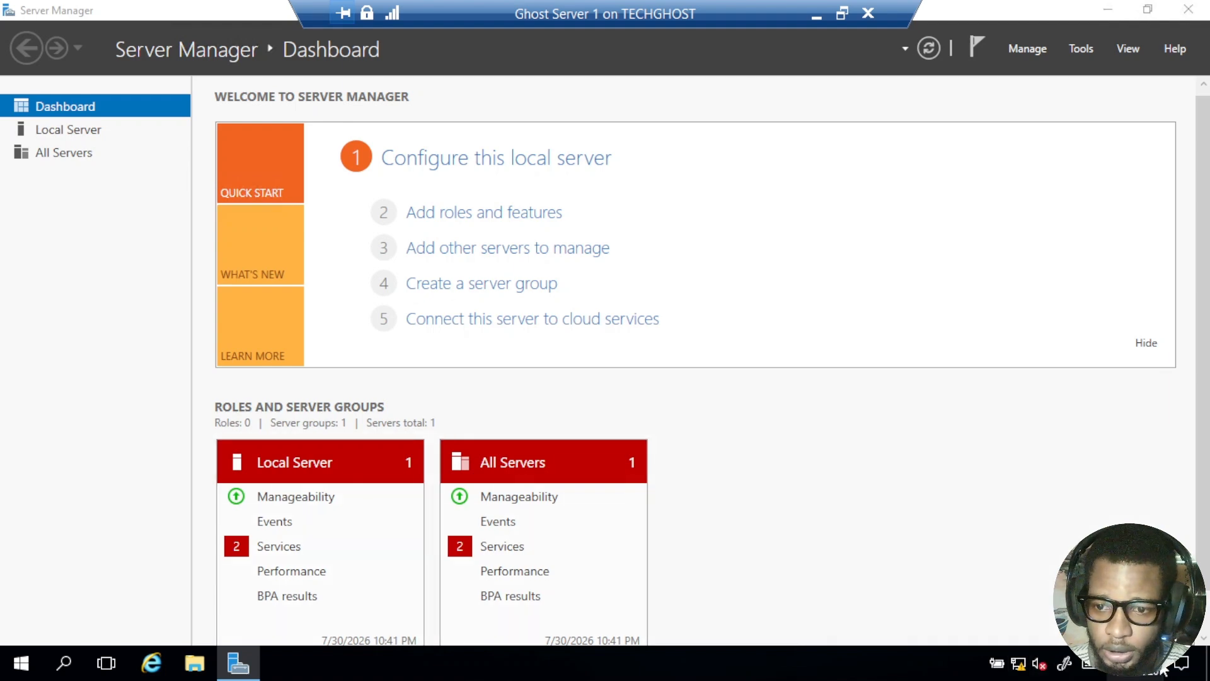
pyautogui.click(194, 662)
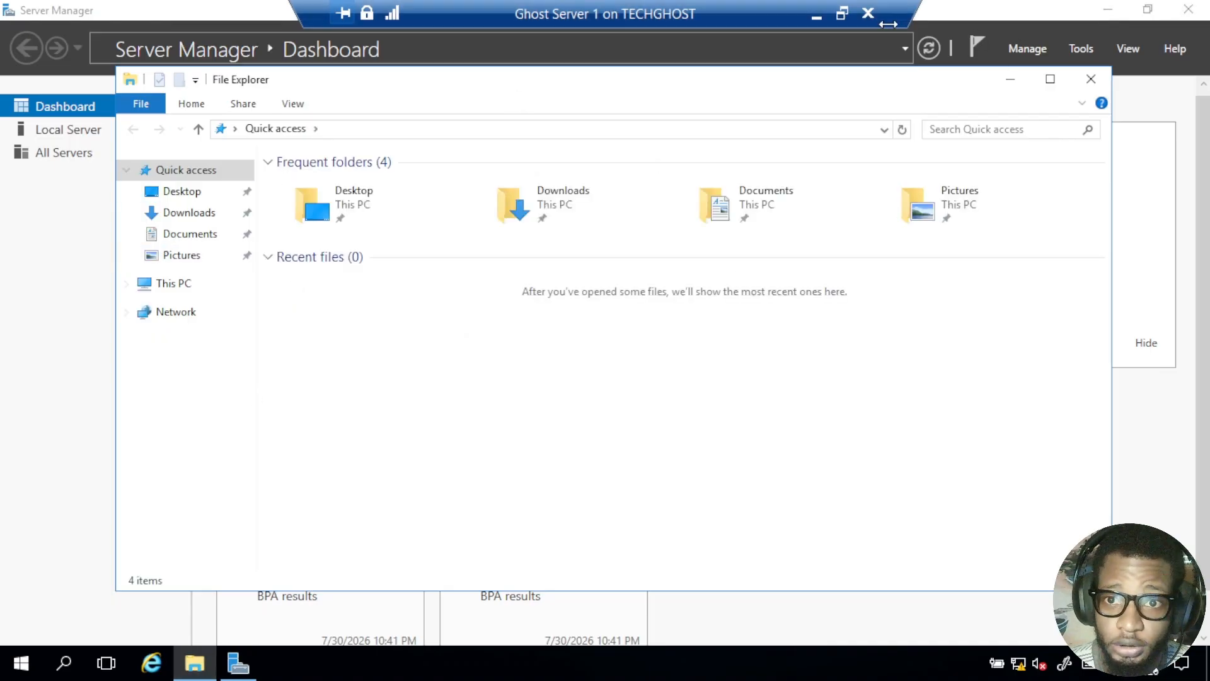
# Restore the Ghost Server 1 session to a window and reposition that window on the host desktop.
pyautogui.click(842, 13)
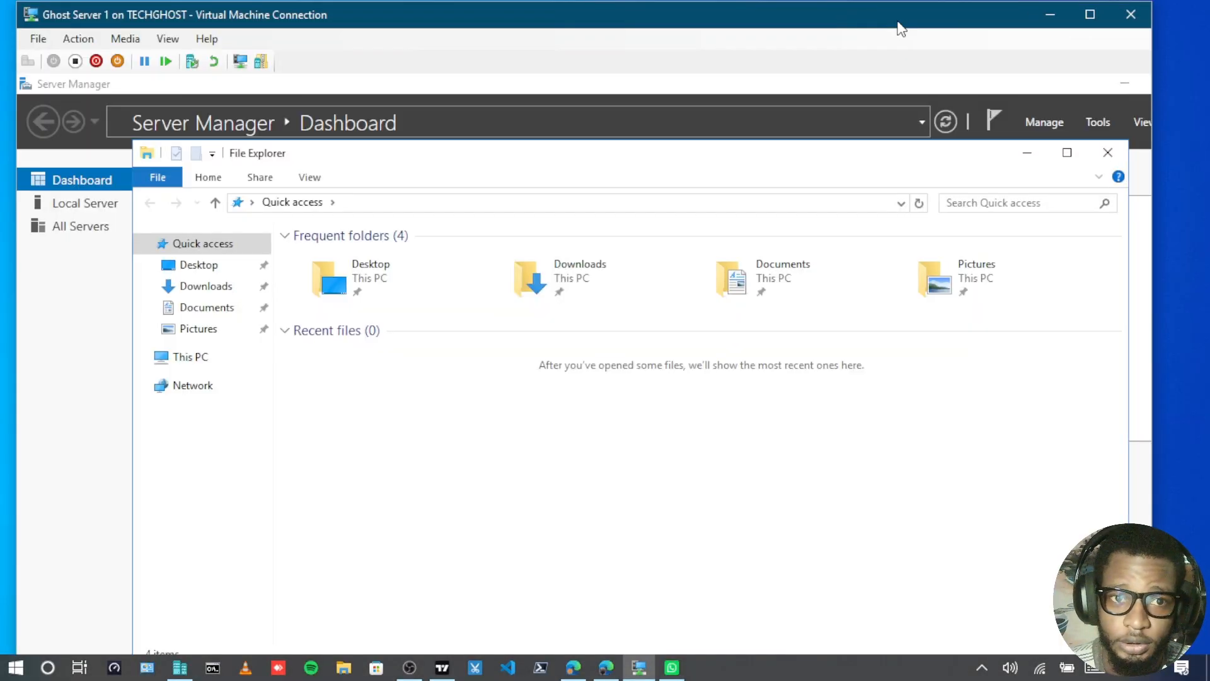
pyautogui.moveTo(899, 21); pyautogui.dragTo(921, 75)
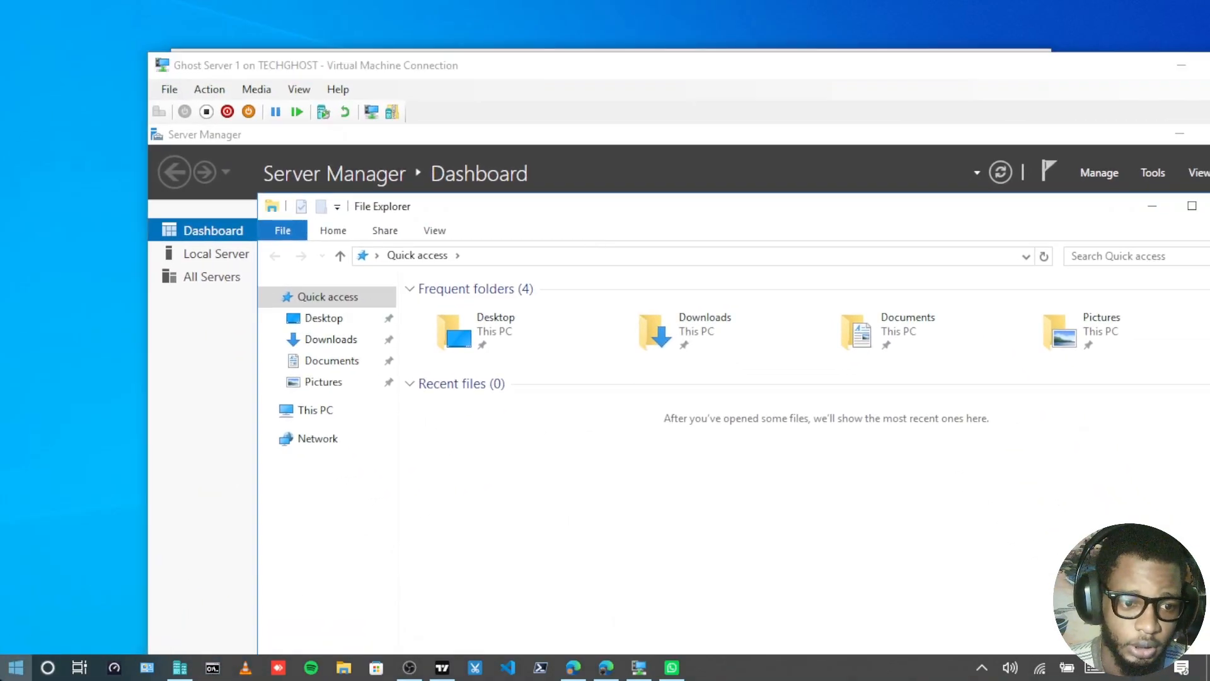
pyautogui.click(732, 74)
pyautogui.moveTo(730, 68); pyautogui.dragTo(565, 39)
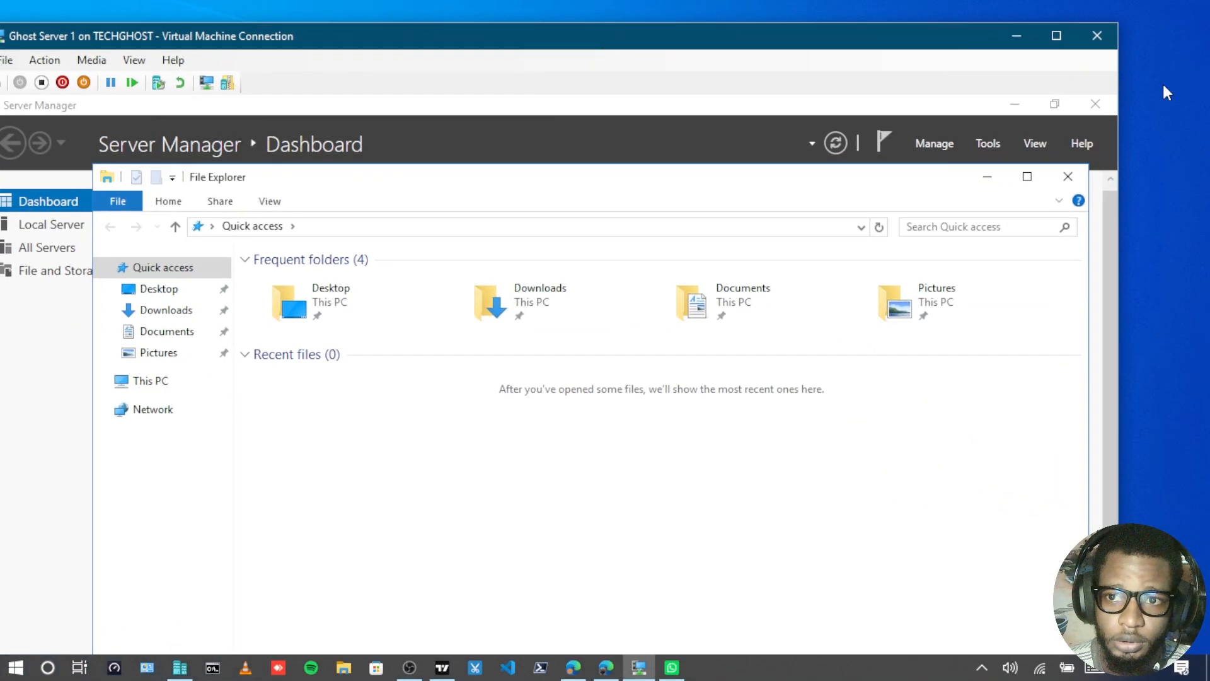
# Open the guest's Start menu with Ghost Server 1 in full screen, and return the session to a window.
pyautogui.click(1059, 36)
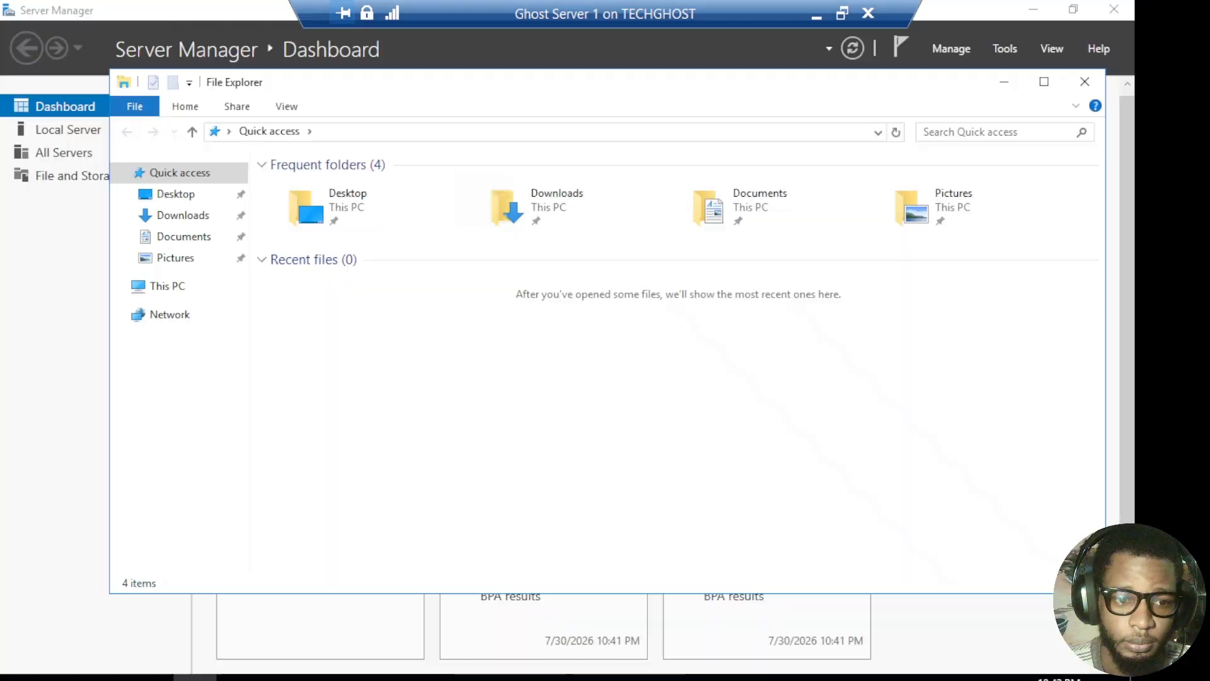
pyautogui.click(23, 662)
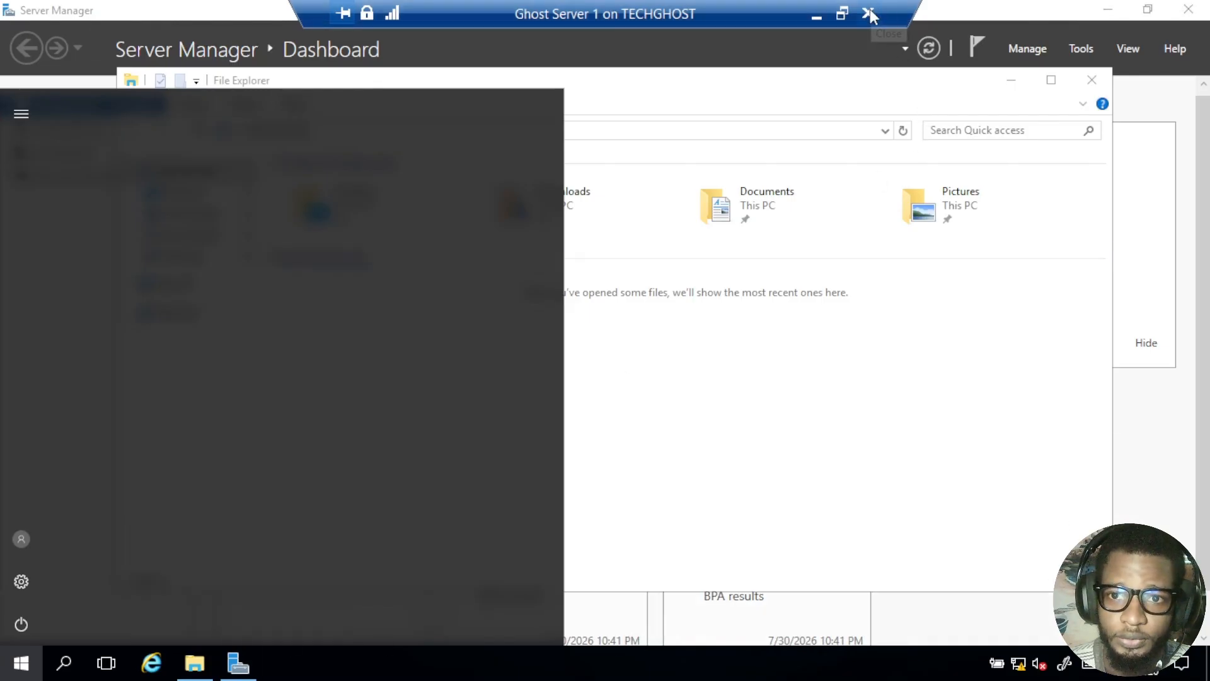
pyautogui.click(843, 13)
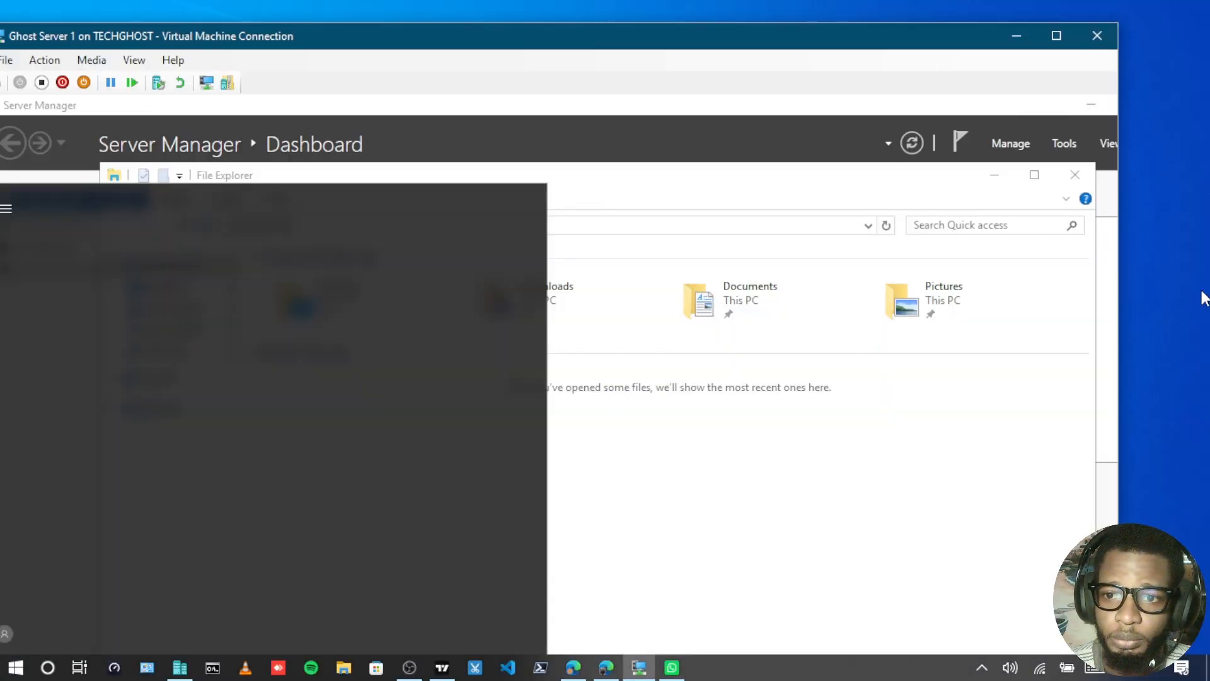